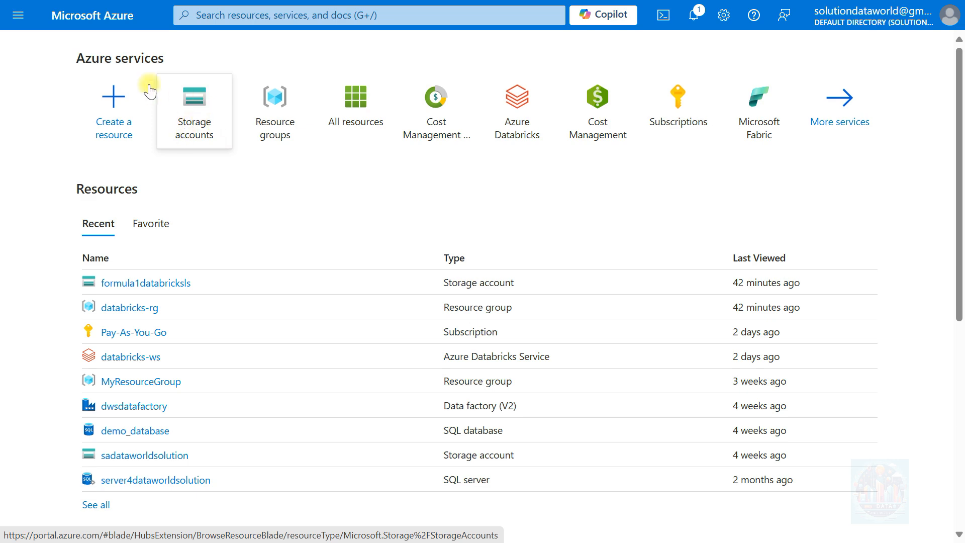
# - Filter the list of all Azure services for "storage", and clear the filter
pyautogui.click(15, 19)
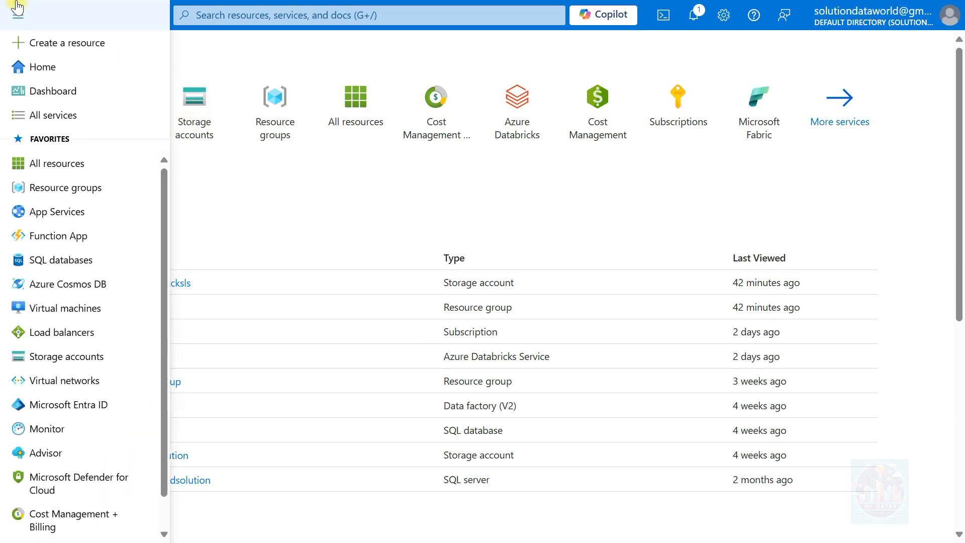
pyautogui.click(66, 122)
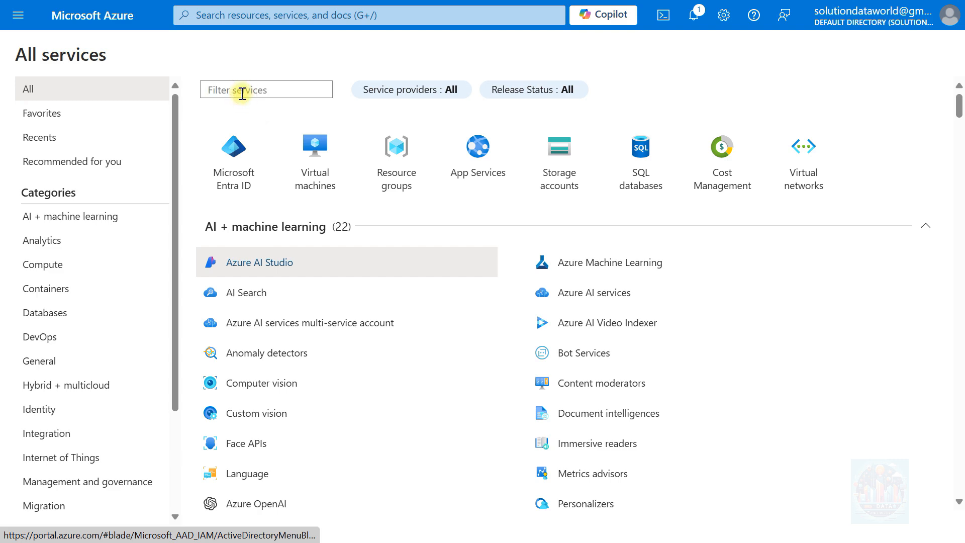
pyautogui.write('storage')
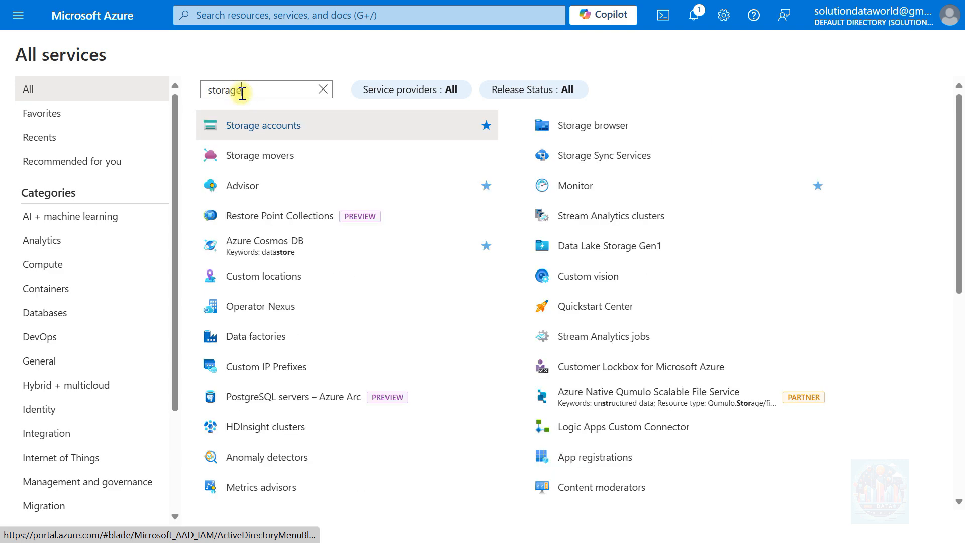
pyautogui.moveTo(252, 130)
pyautogui.click(323, 90)
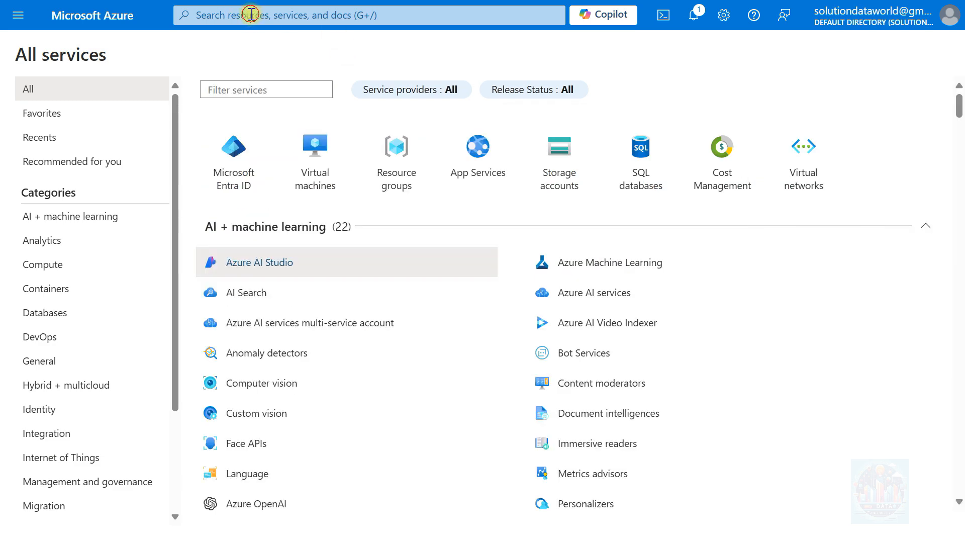
# - Search the portal for "storage", and start creating a new account in the Storage accounts service
pyautogui.click(251, 14)
pyautogui.write('stor')
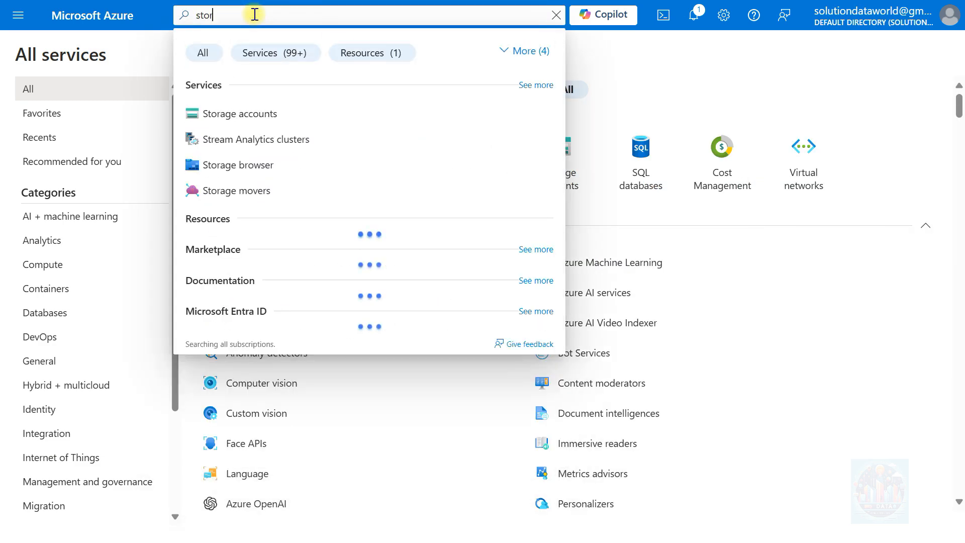
pyautogui.write('age')
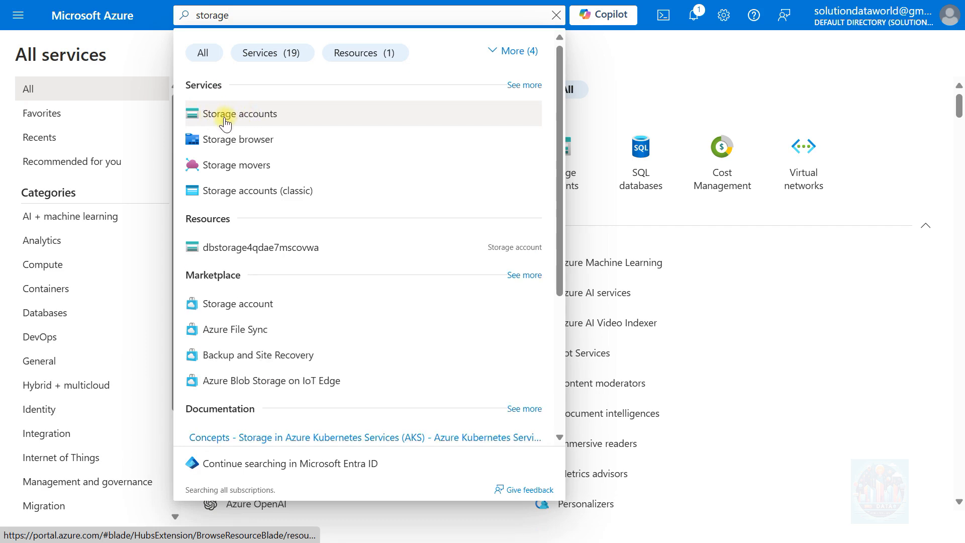
pyautogui.click(258, 117)
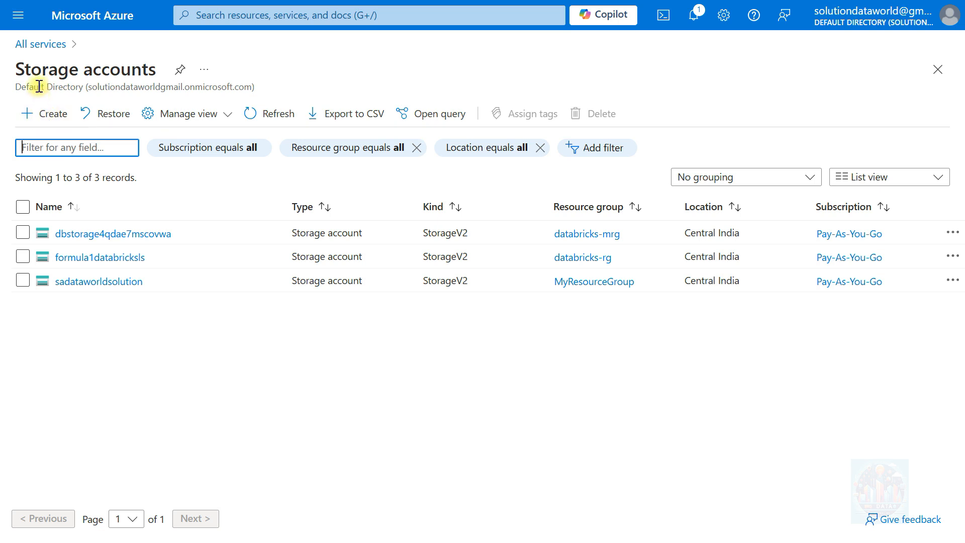
pyautogui.click(54, 120)
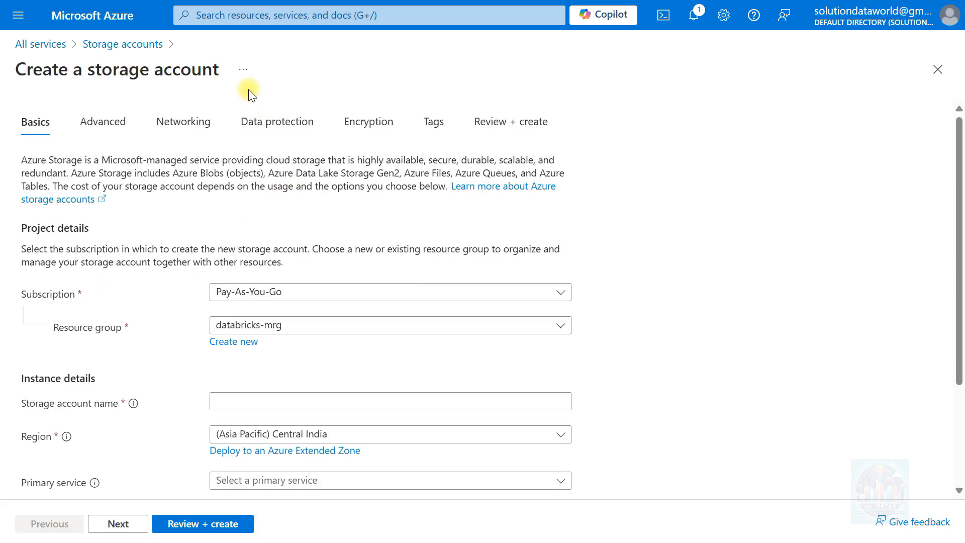
# - Keep the Pay-As-You-Go subscription and assign the new storage account to the databricks-rg resource group
pyautogui.scroll(-3, 256, 422)
pyautogui.scroll(3, 256, 427)
pyautogui.click(280, 298)
pyautogui.click(641, 280)
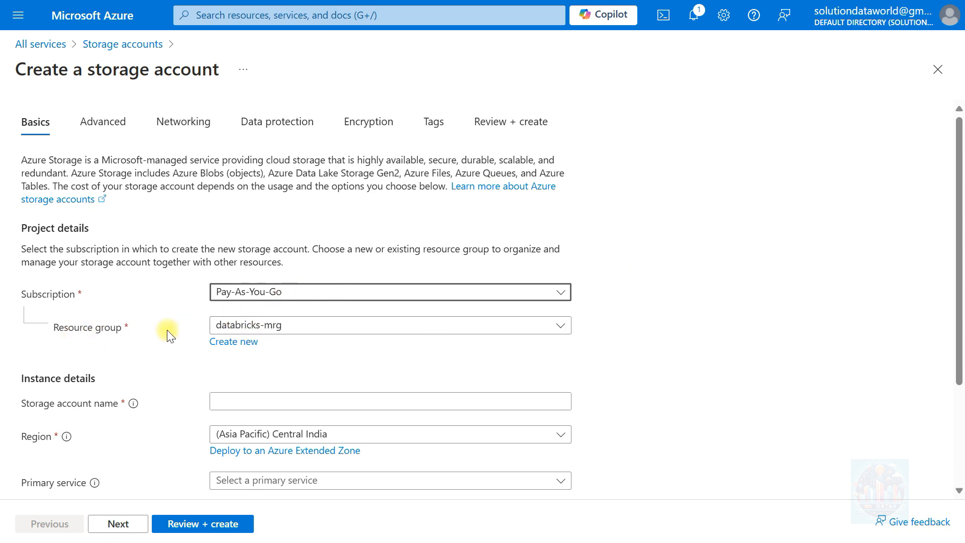
pyautogui.click(290, 335)
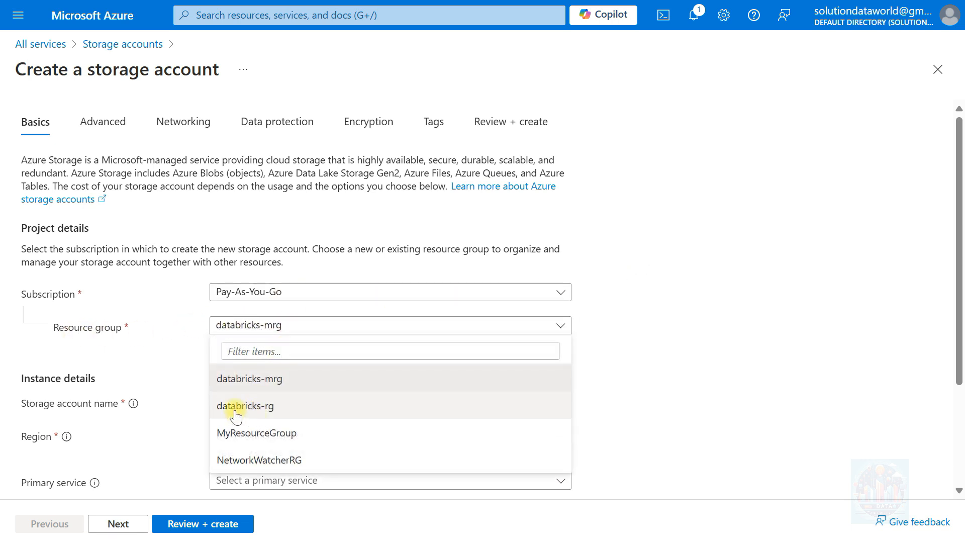
pyautogui.click(288, 410)
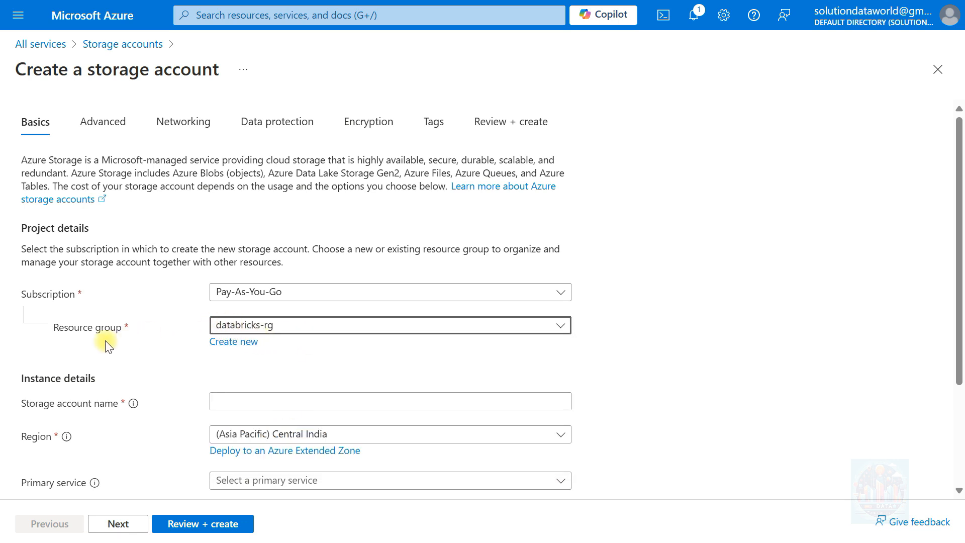
pyautogui.click(238, 349)
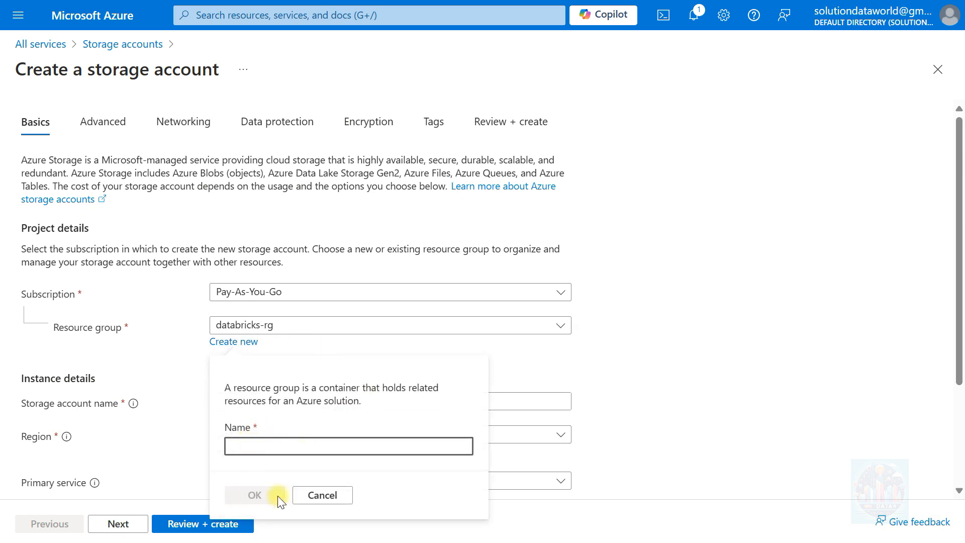
pyautogui.click(234, 361)
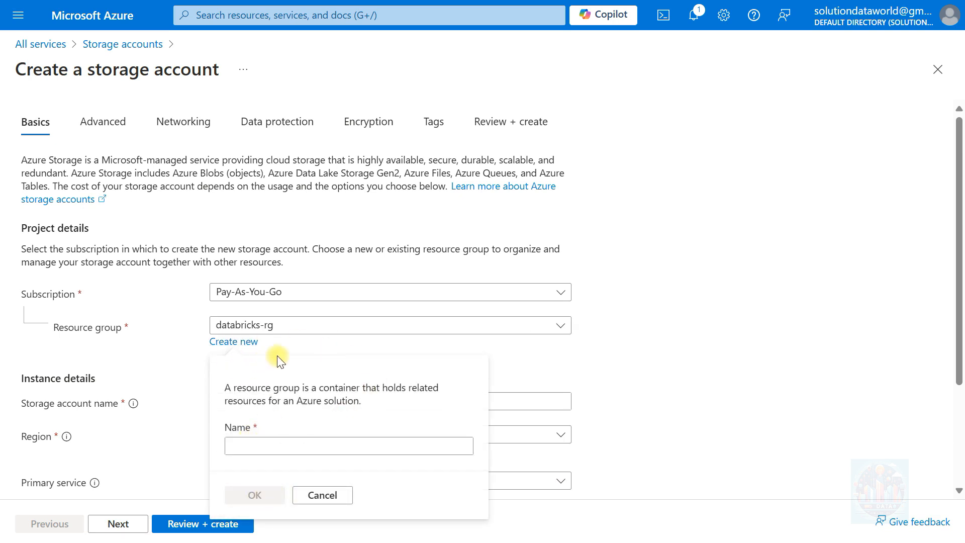
pyautogui.click(583, 368)
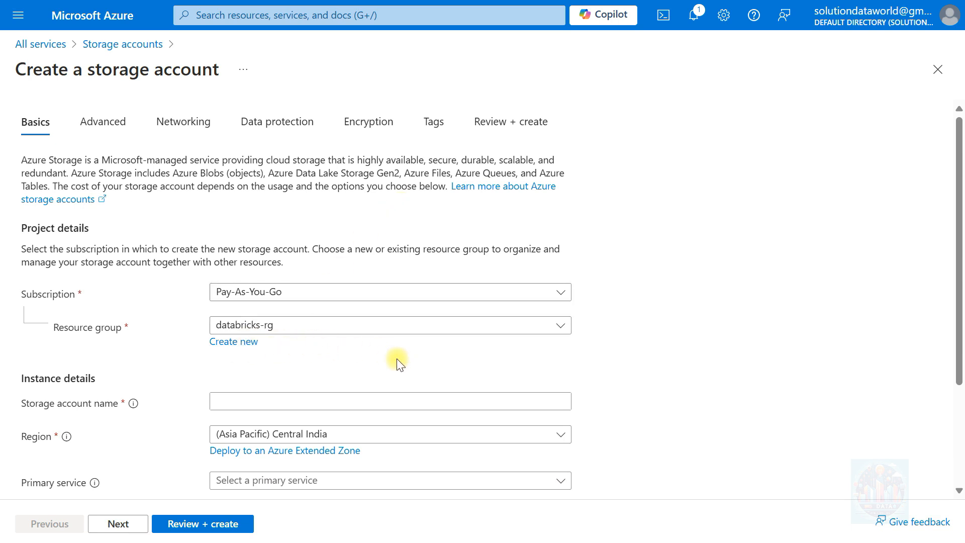
# - Check the naming rules for storage accounts and name the new account dws4dl4gen2
pyautogui.scroll(-3, 212, 348)
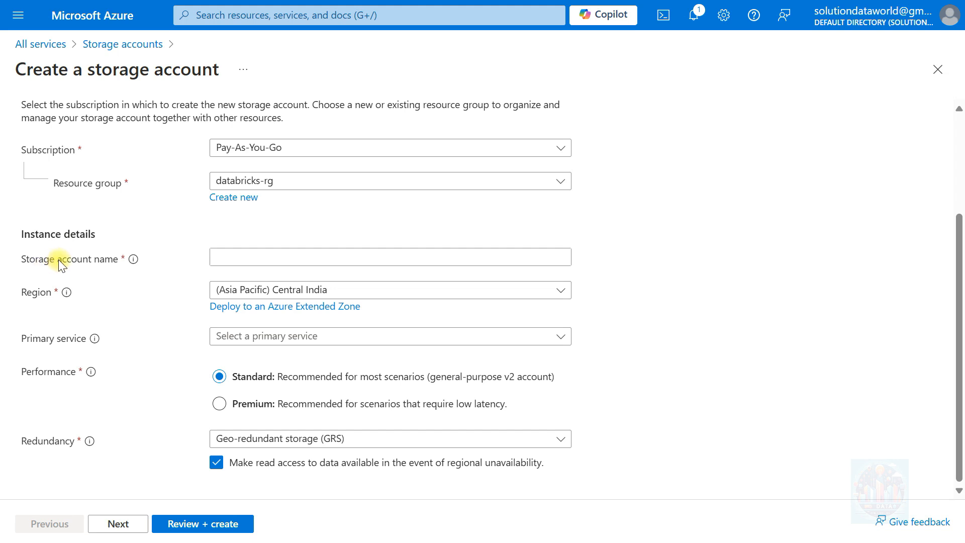
pyautogui.click(236, 261)
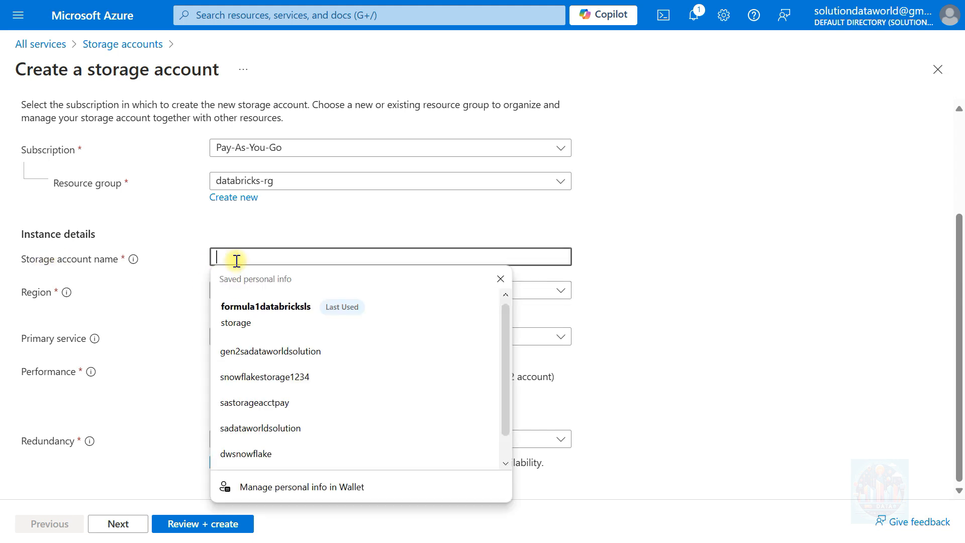
pyautogui.click(134, 259)
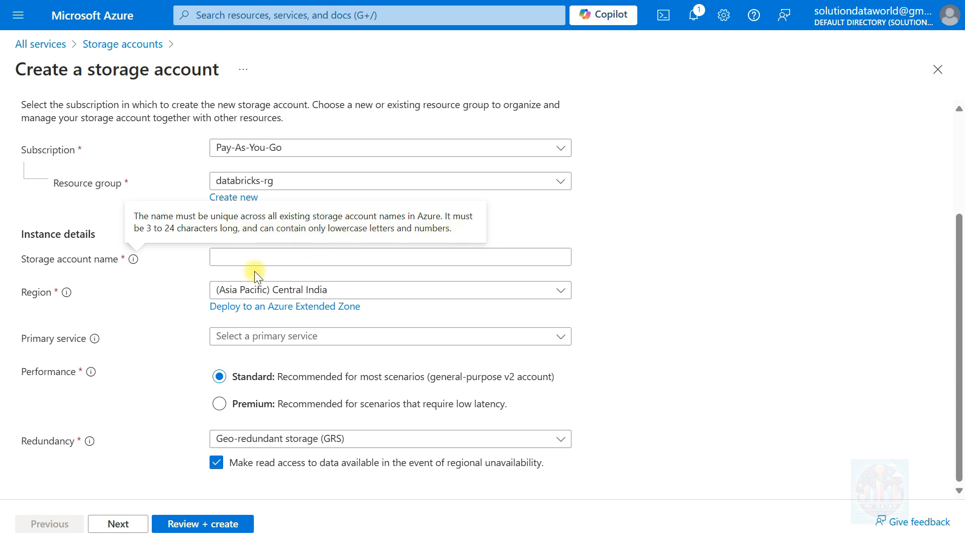
pyautogui.click(232, 257)
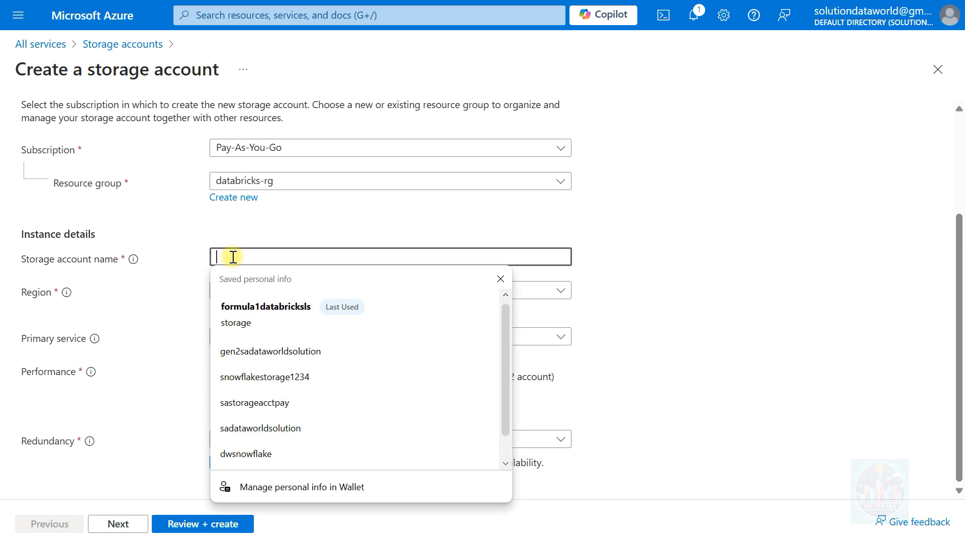
pyautogui.write('d')
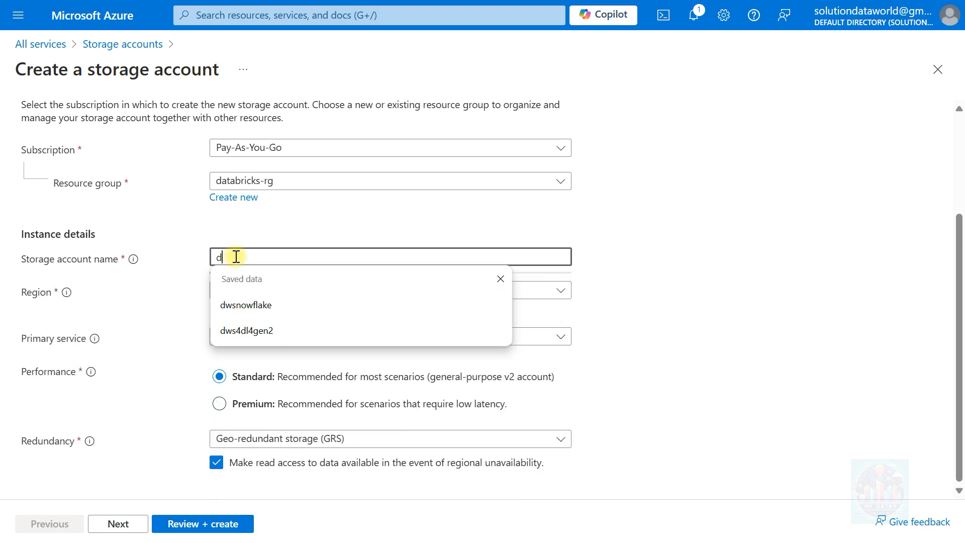
pyautogui.write('ws')
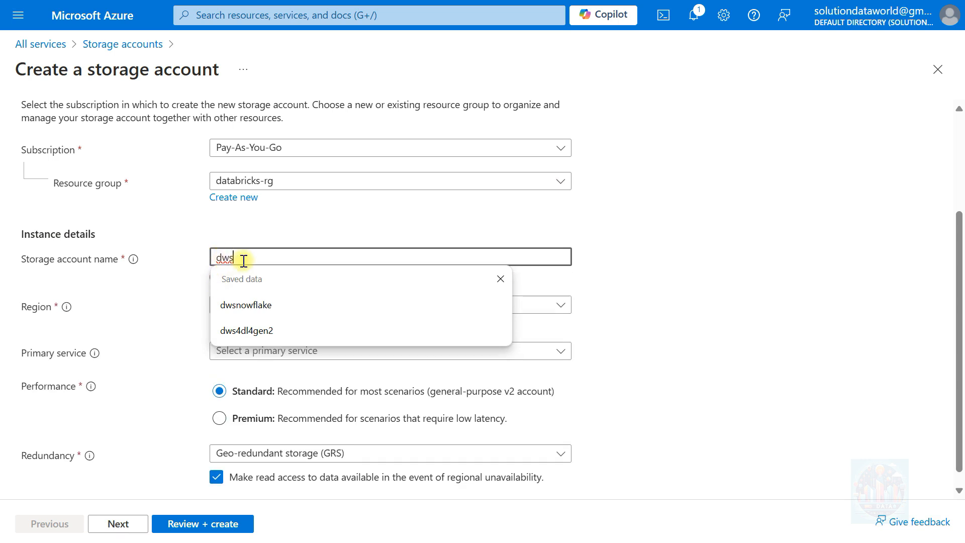
pyautogui.write('4')
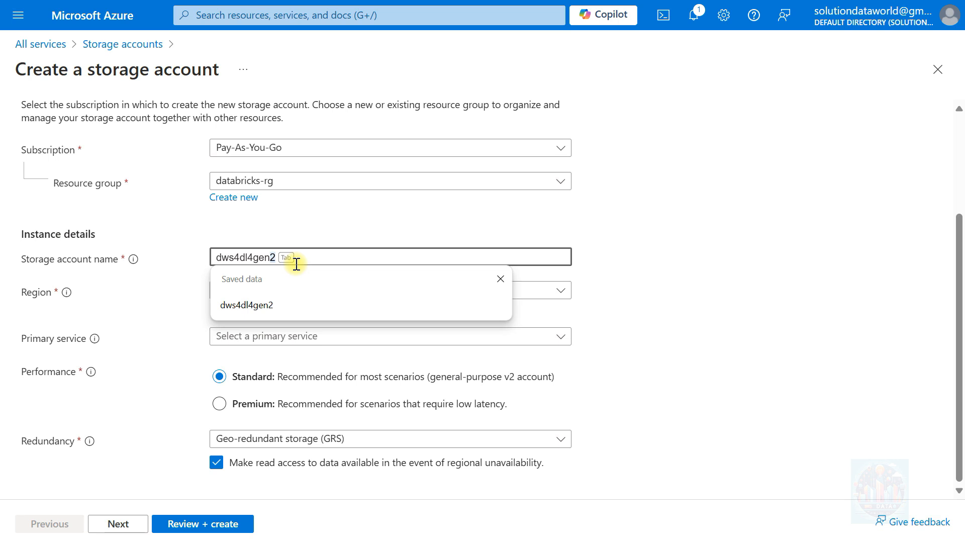
pyautogui.press('Tab')
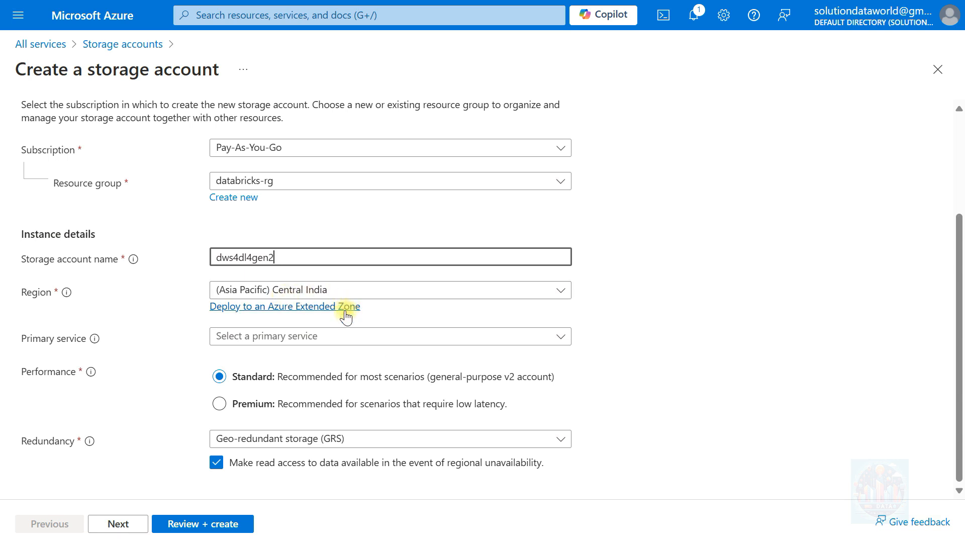
# - Set the primary service to Azure Blob Storage or Azure Data Lake Storage Gen 2 and the primary workload to High performance computing (HPC)
pyautogui.click(73, 343)
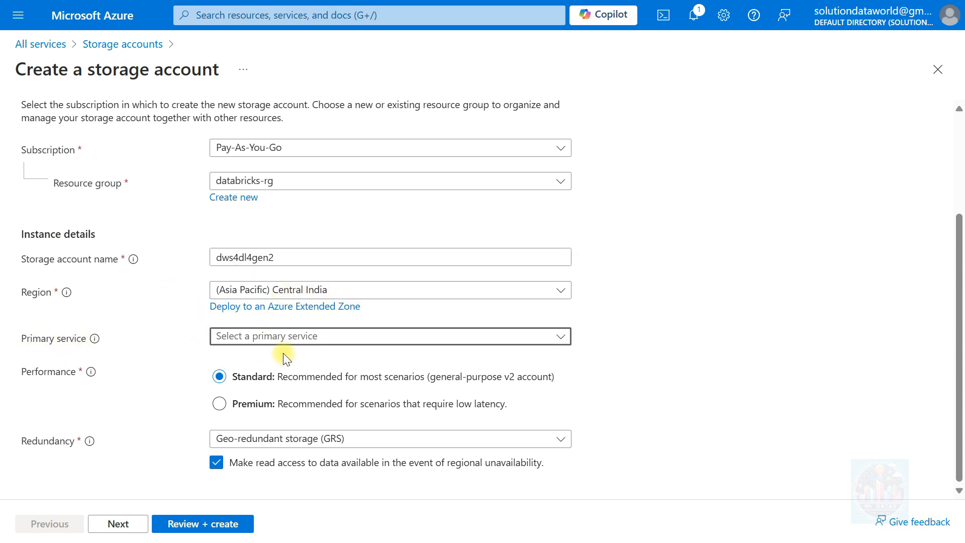
pyautogui.click(276, 339)
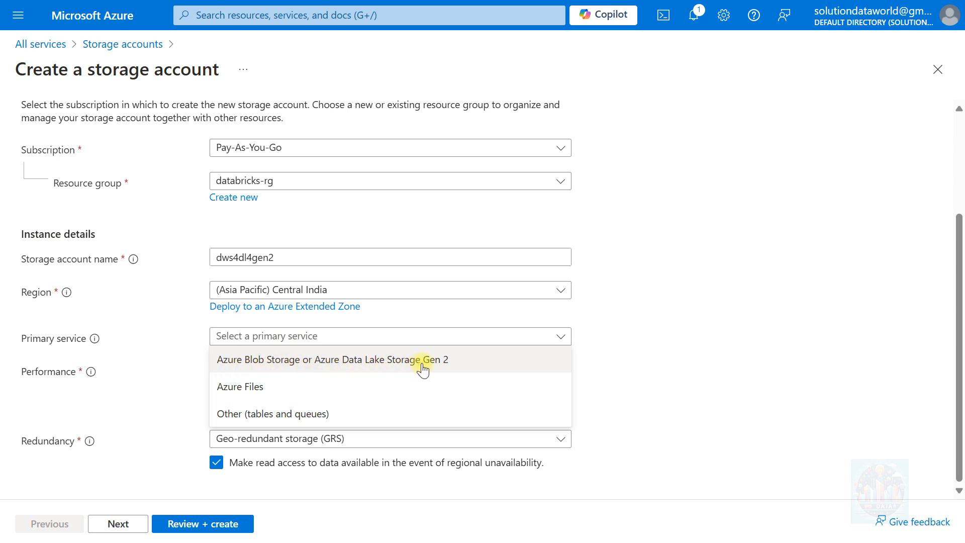
pyautogui.click(443, 360)
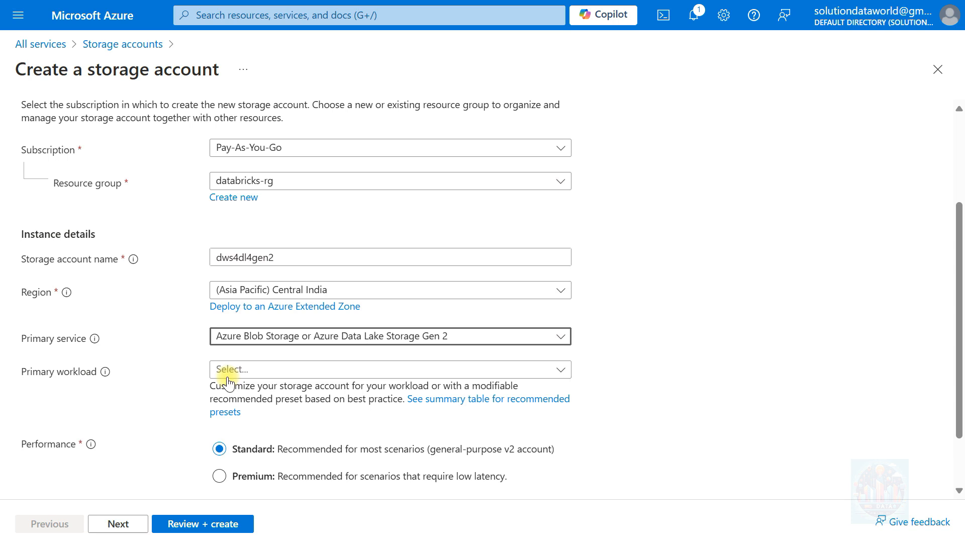
pyautogui.click(280, 370)
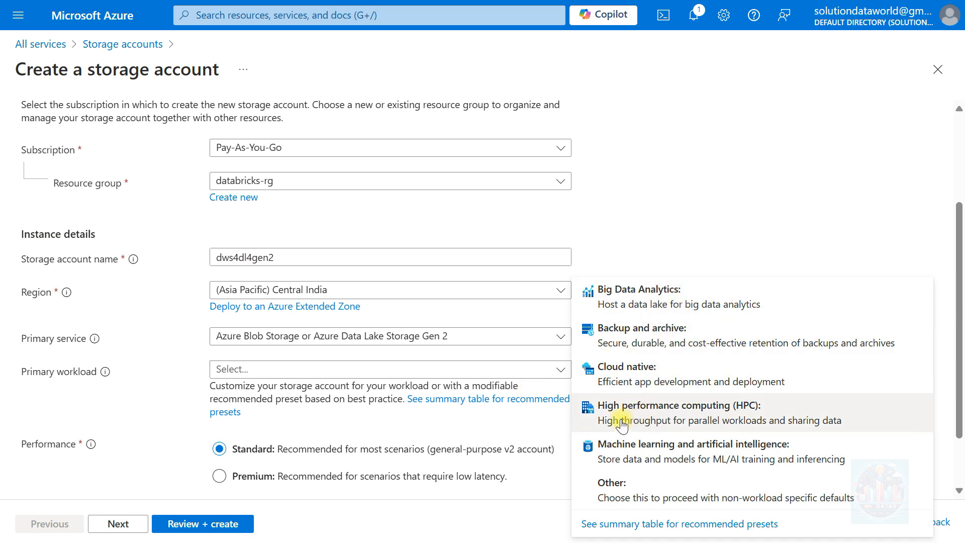
pyautogui.click(720, 421)
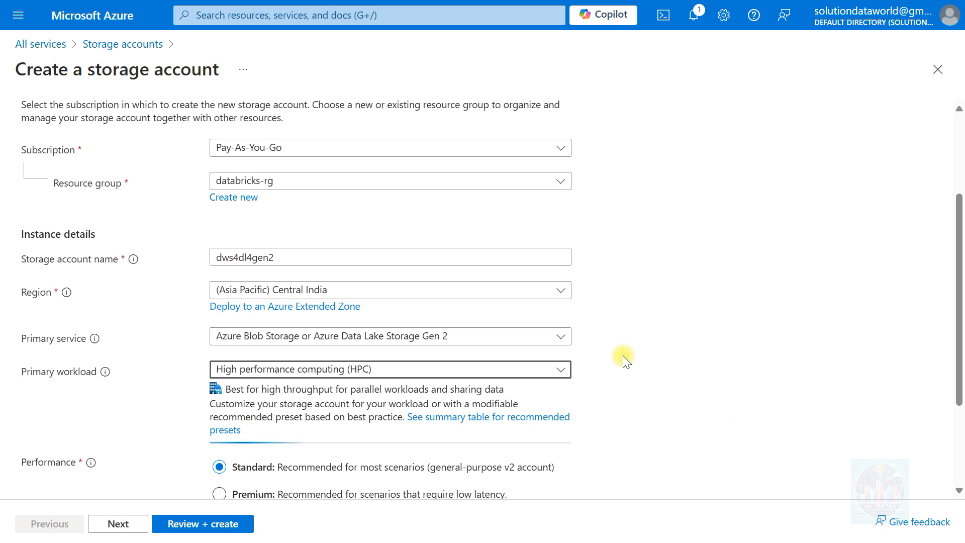
# - Set the storage account's redundancy to Locally-redundant storage (LRS)
pyautogui.scroll(-3, 219, 374)
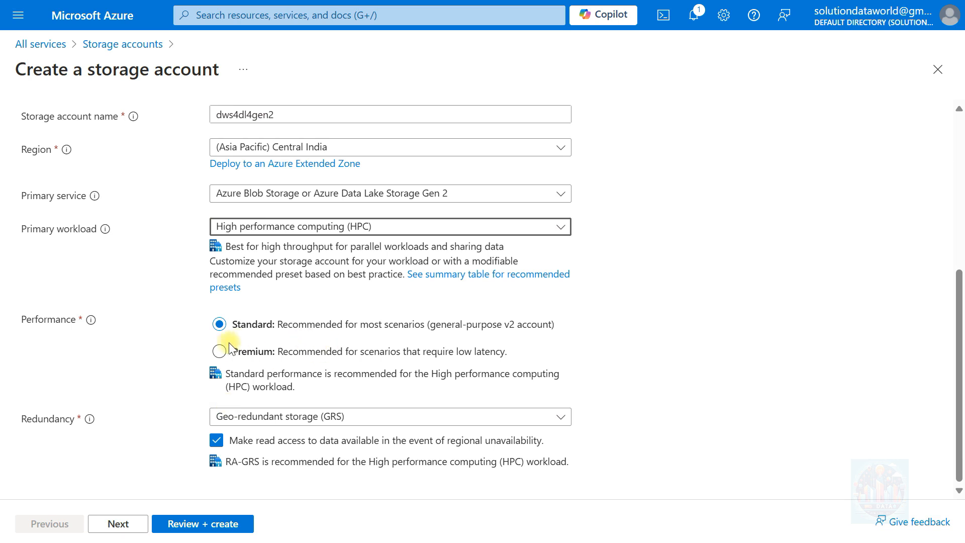
pyautogui.click(307, 427)
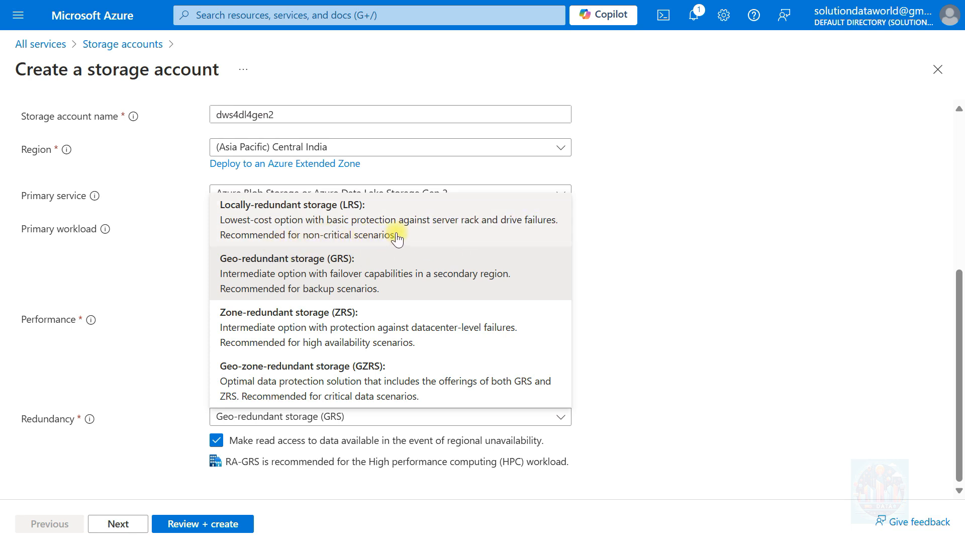
pyautogui.click(336, 224)
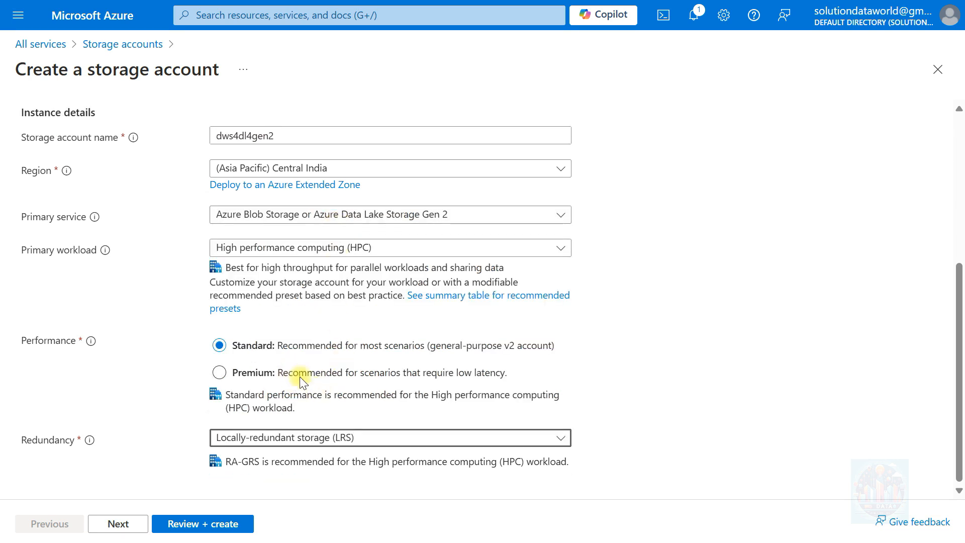
# - In the advanced settings, allow enabling anonymous access on individual containers and review the hierarchical namespace and access tier options
pyautogui.click(113, 526)
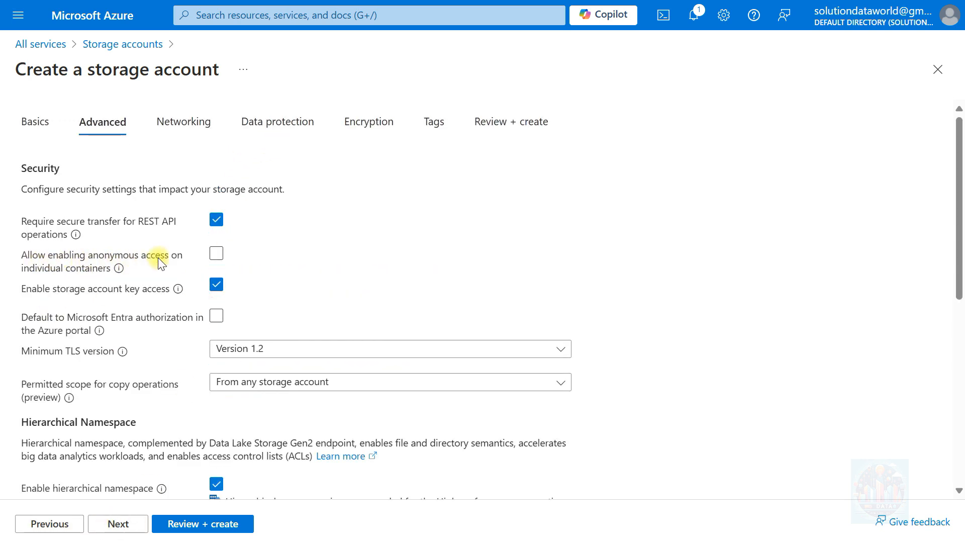
pyautogui.click(217, 254)
pyautogui.scroll(-8, 284, 247)
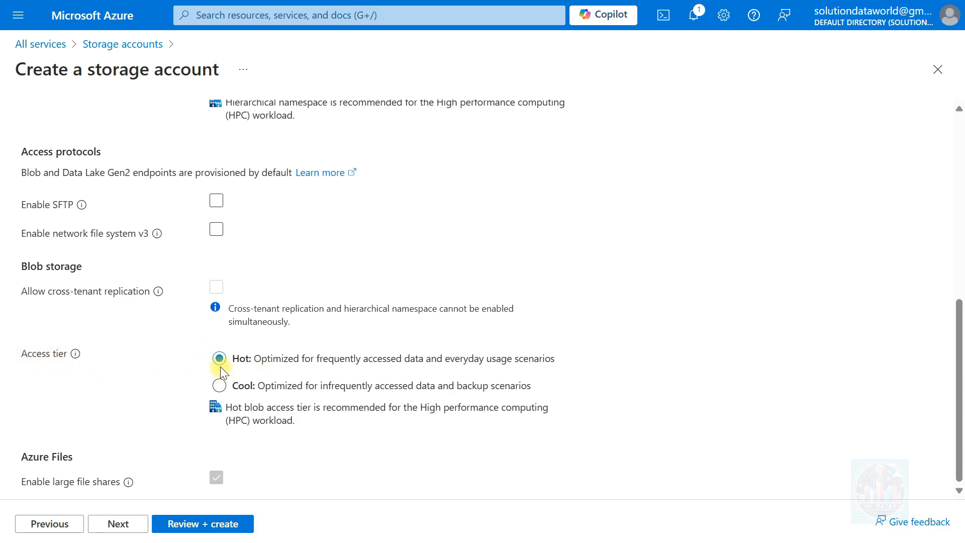
pyautogui.scroll(8, 101, 381)
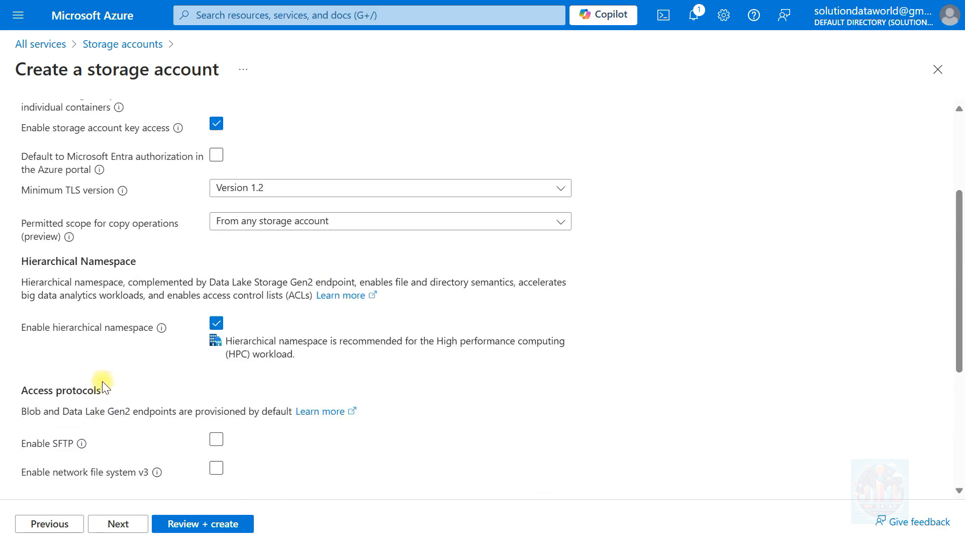
# - In the networking settings, set network access to public access from selected virtual networks and IP addresses
pyautogui.click(173, 122)
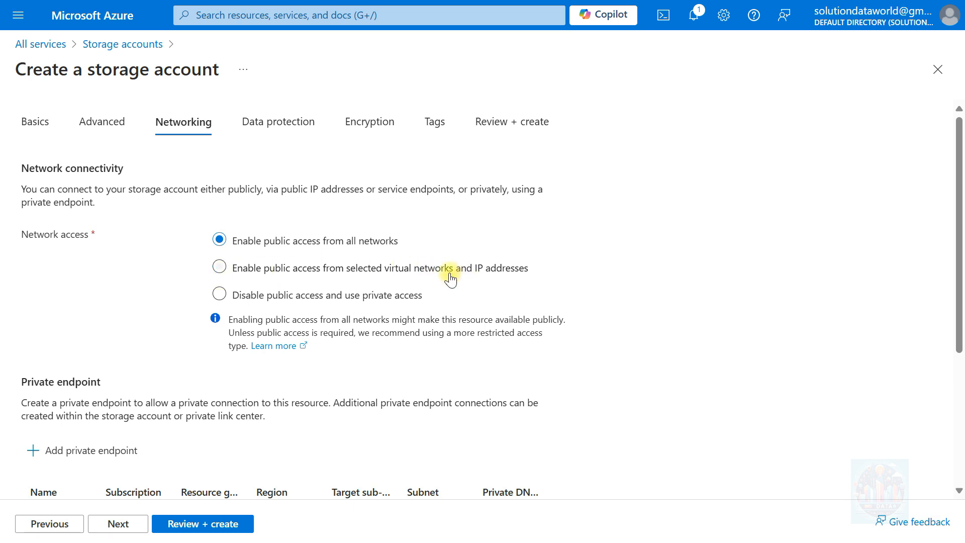
pyautogui.click(219, 267)
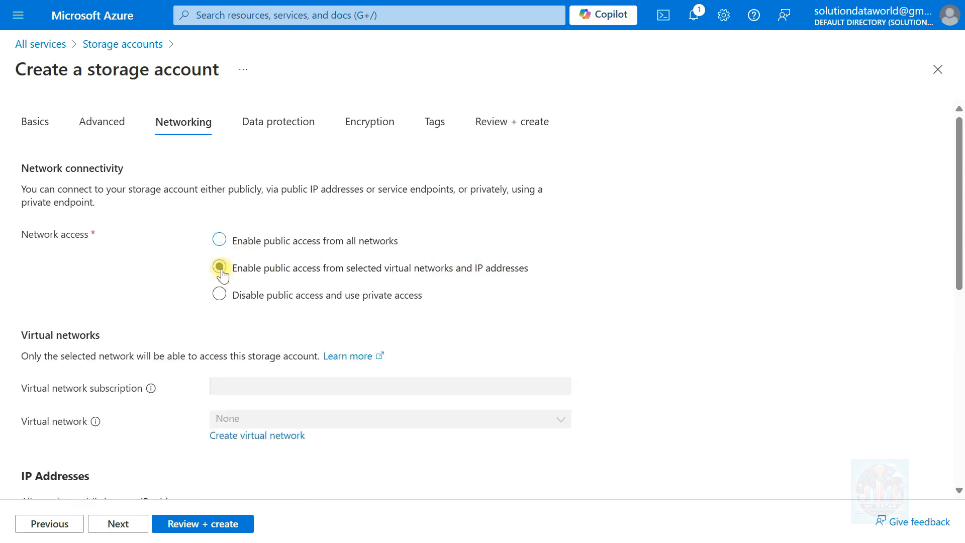
# - Review the virtual network and IP address options, and set network access to public access from all networks
pyautogui.scroll(-3, 107, 327)
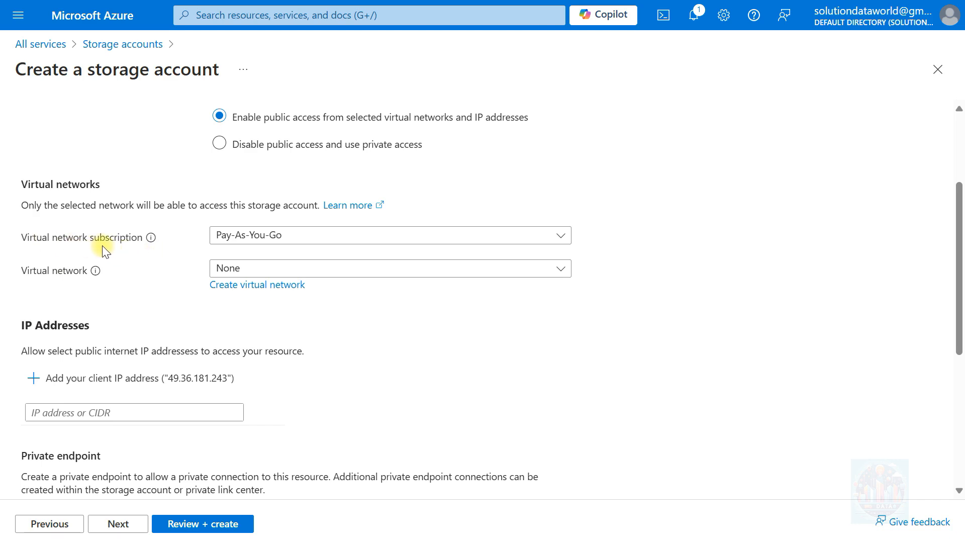
pyautogui.scroll(3, 261, 123)
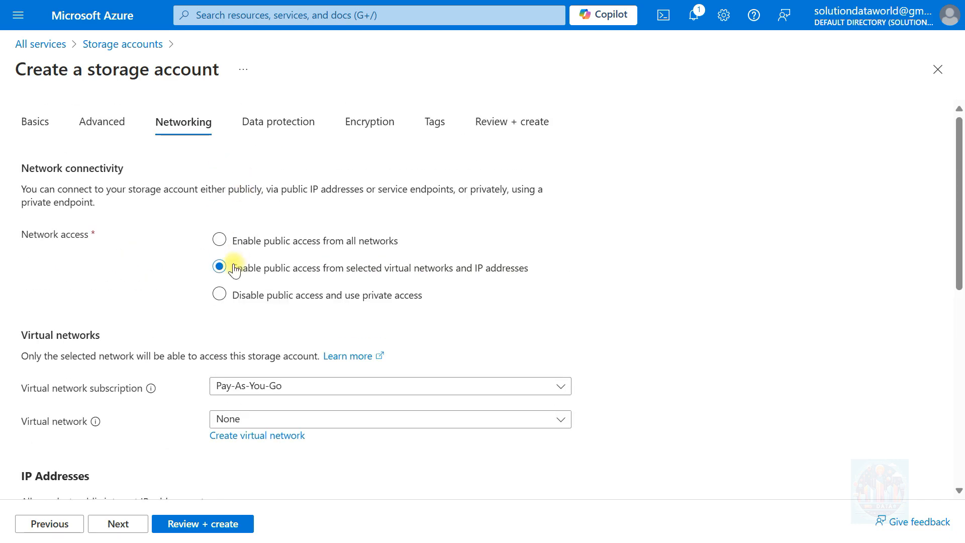
pyautogui.click(219, 240)
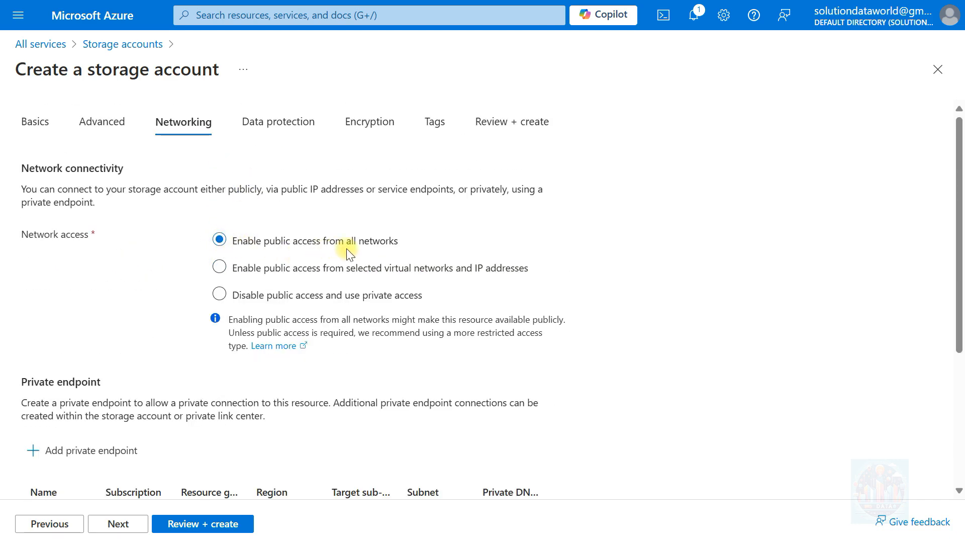
# - In the data protection settings, set the soft-delete retention for blobs, containers and file shares to 1 day each
pyautogui.click(279, 126)
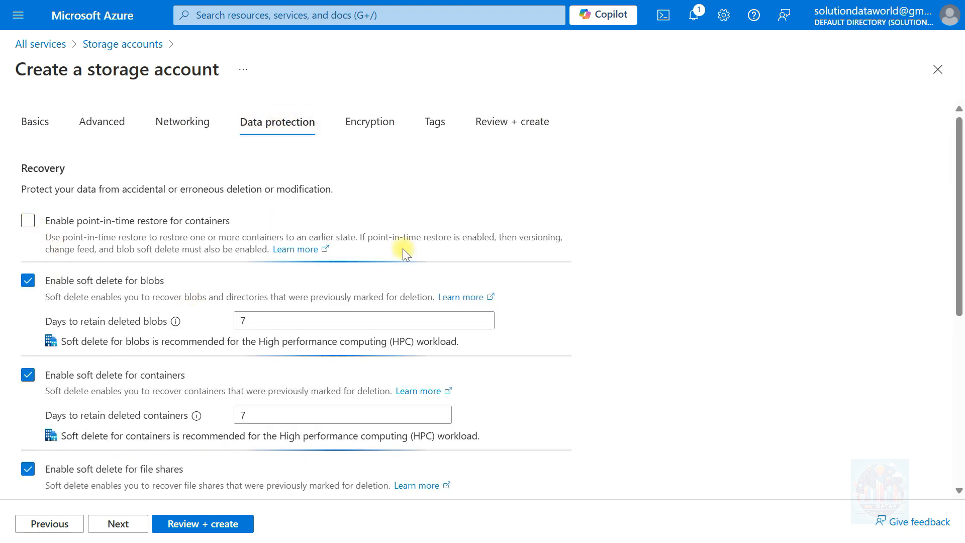
pyautogui.scroll(-2, 57, 256)
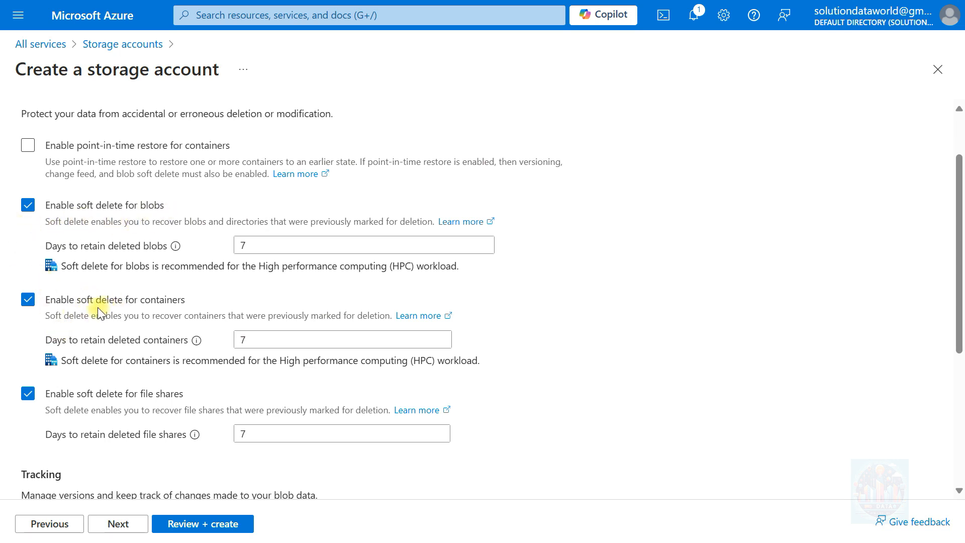
pyautogui.click(261, 250)
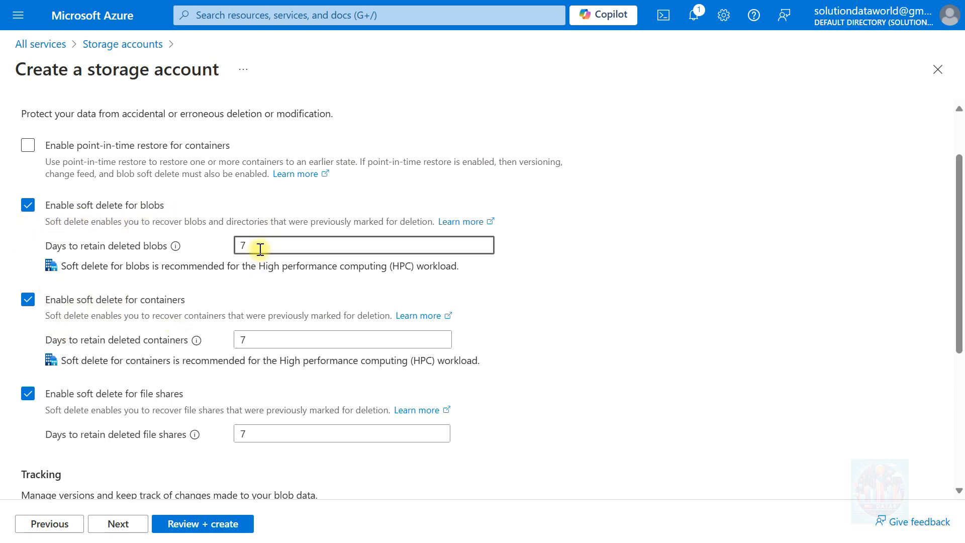
pyautogui.press('BackSpace')
pyautogui.write('1')
pyautogui.click(266, 340)
pyautogui.click(297, 430)
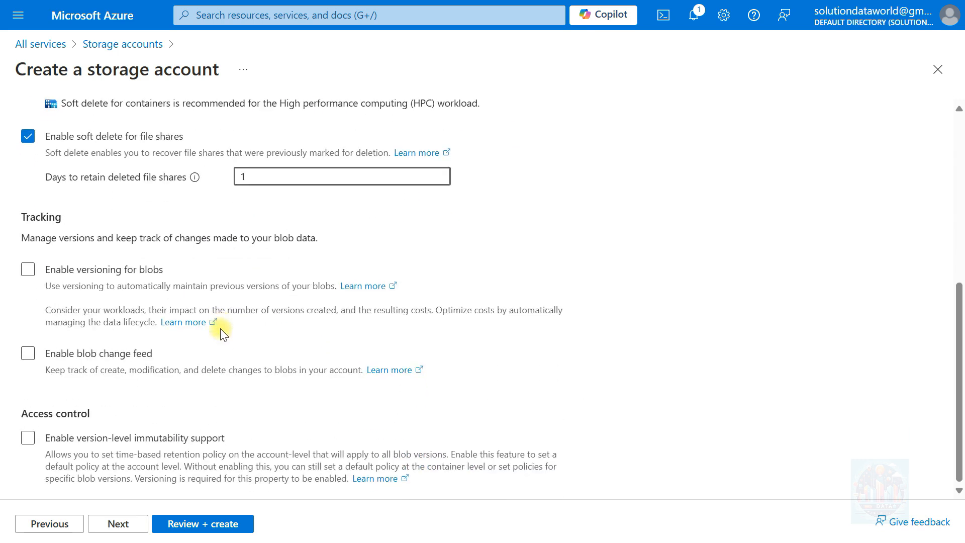
pyautogui.scroll(6, 305, 212)
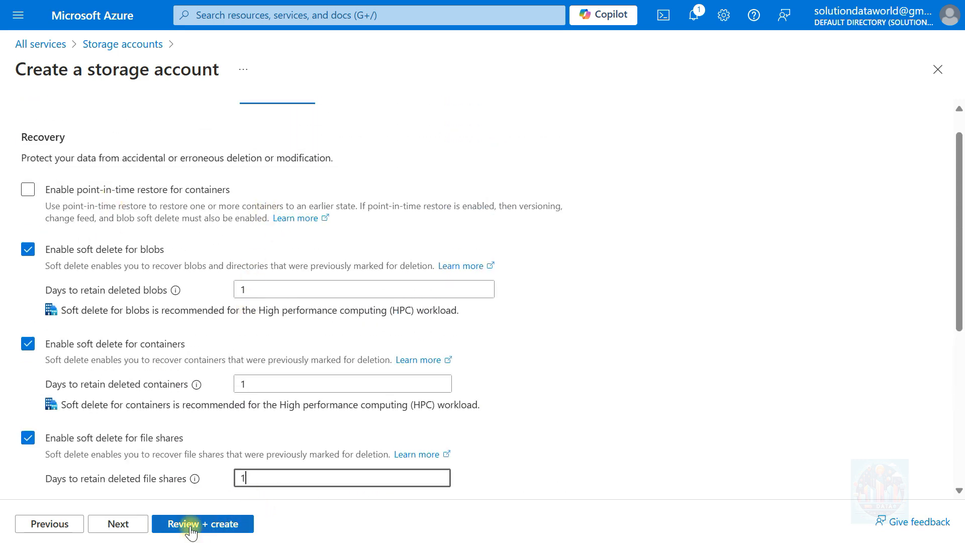
# - Keep the default encryption settings without adding tags, and create the storage account after reviewing its configuration summary
pyautogui.click(118, 524)
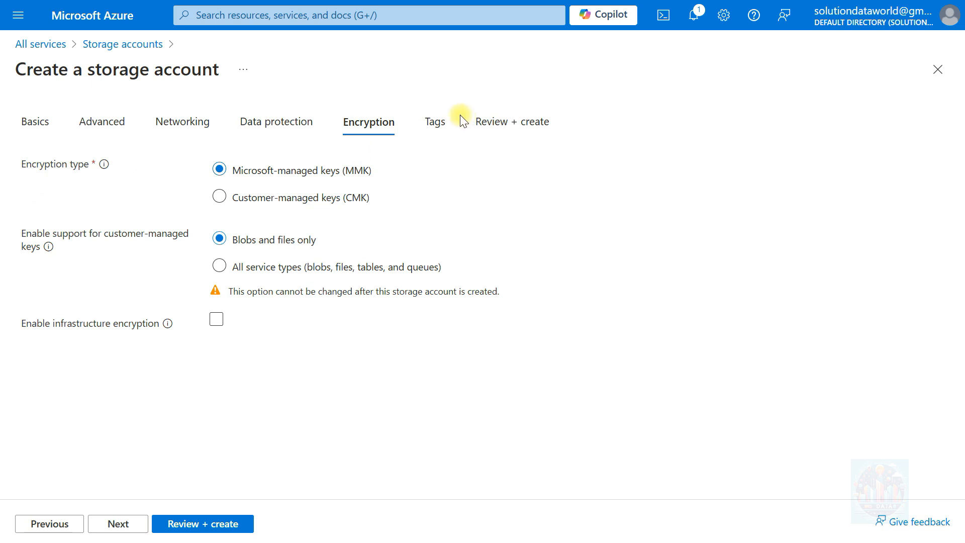
pyautogui.click(435, 122)
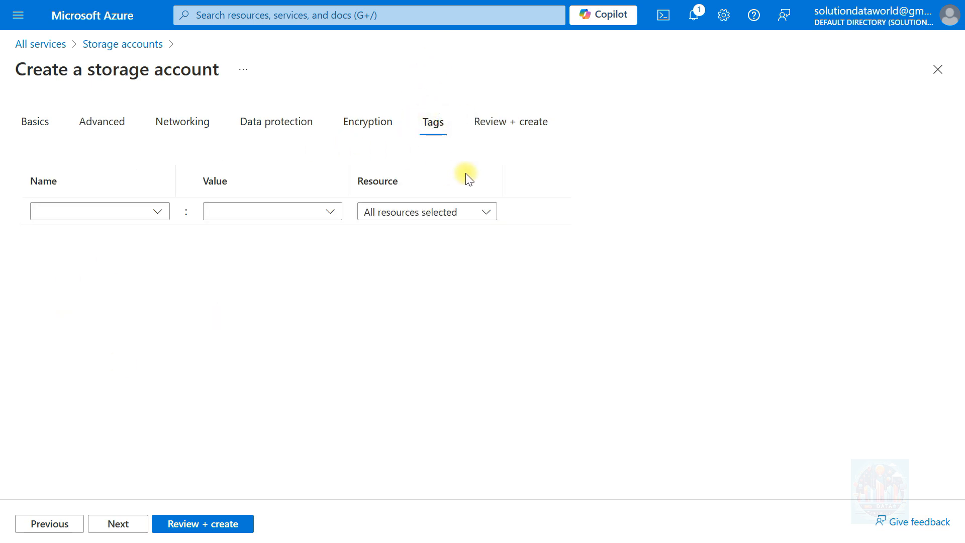
pyautogui.click(112, 526)
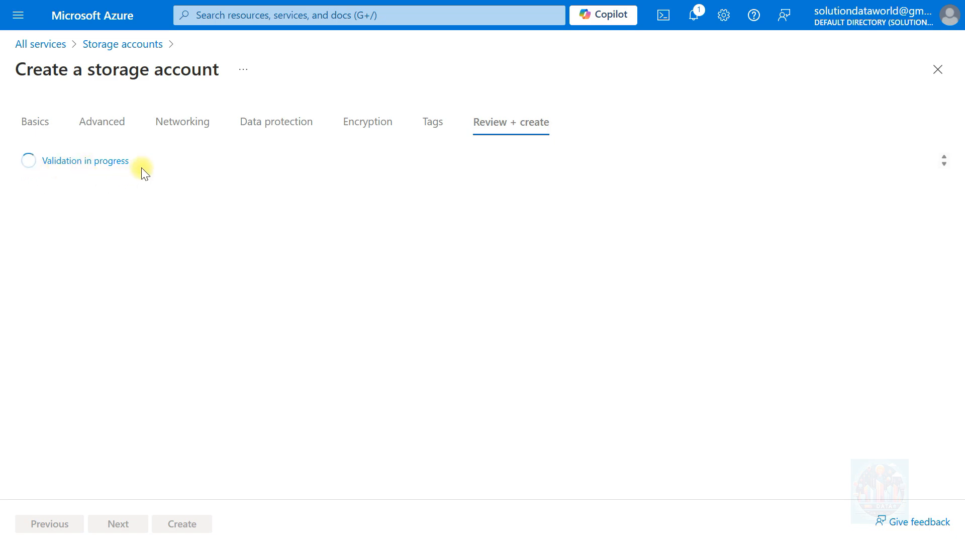
pyautogui.scroll(-10, 147, 254)
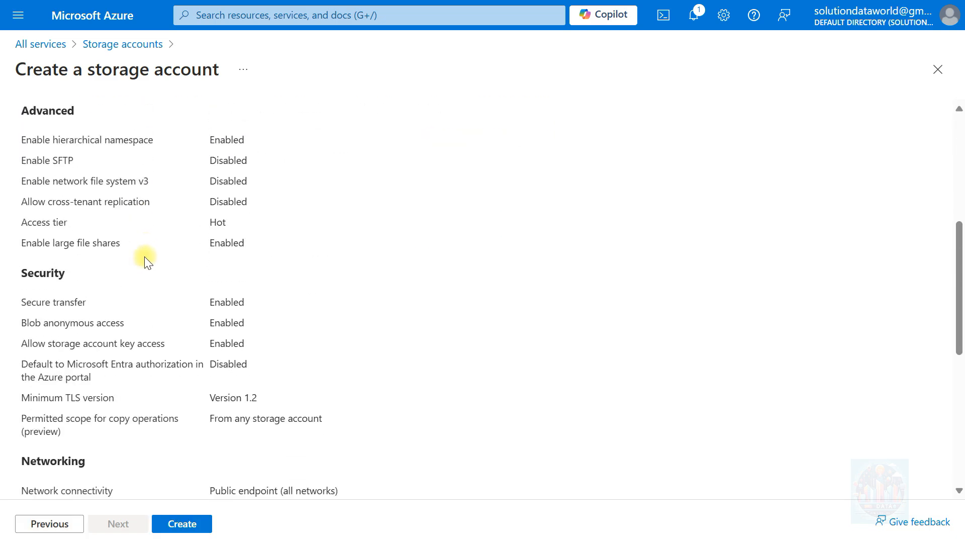
pyautogui.scroll(-1, 144, 261)
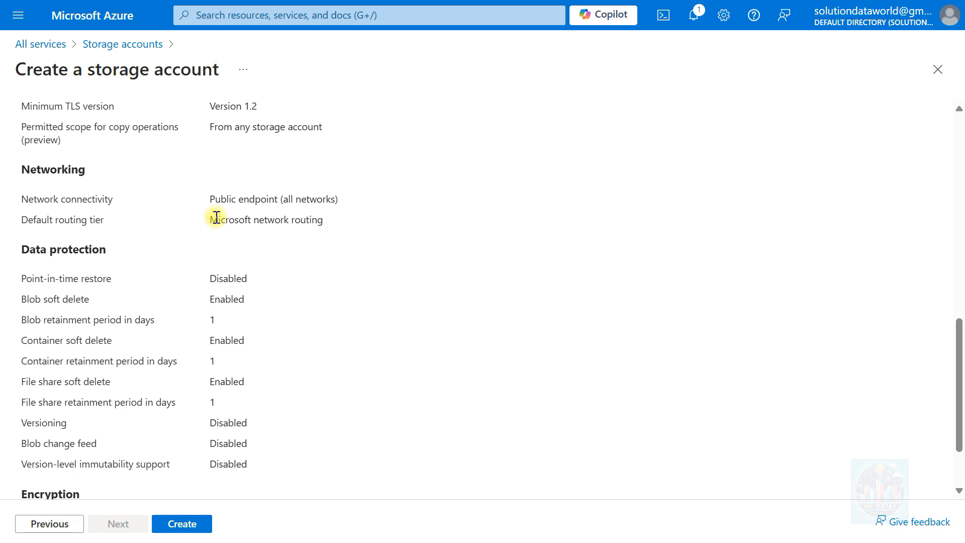
pyautogui.scroll(-2, 176, 201)
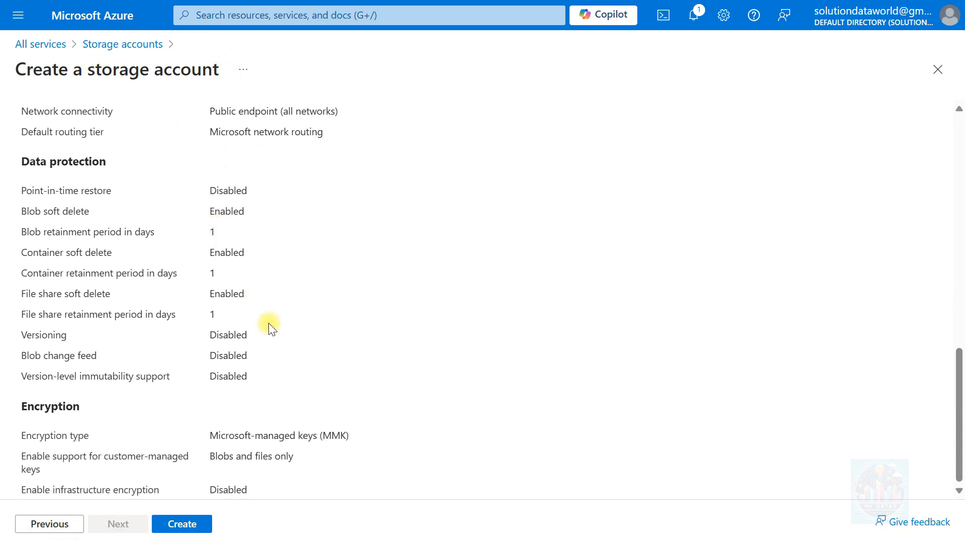
pyautogui.click(192, 524)
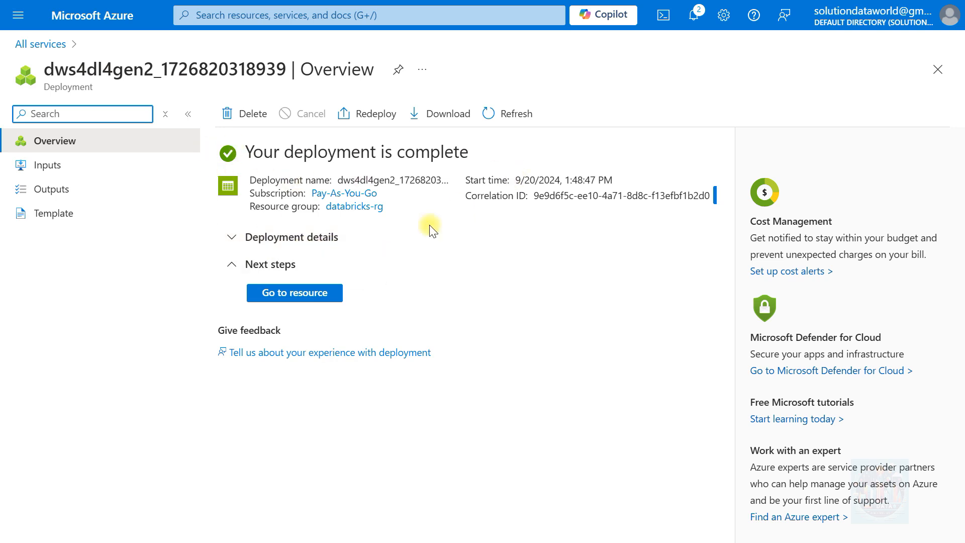
# - Open the containers list of the deployed storage account and look through its security and networking options
pyautogui.click(287, 299)
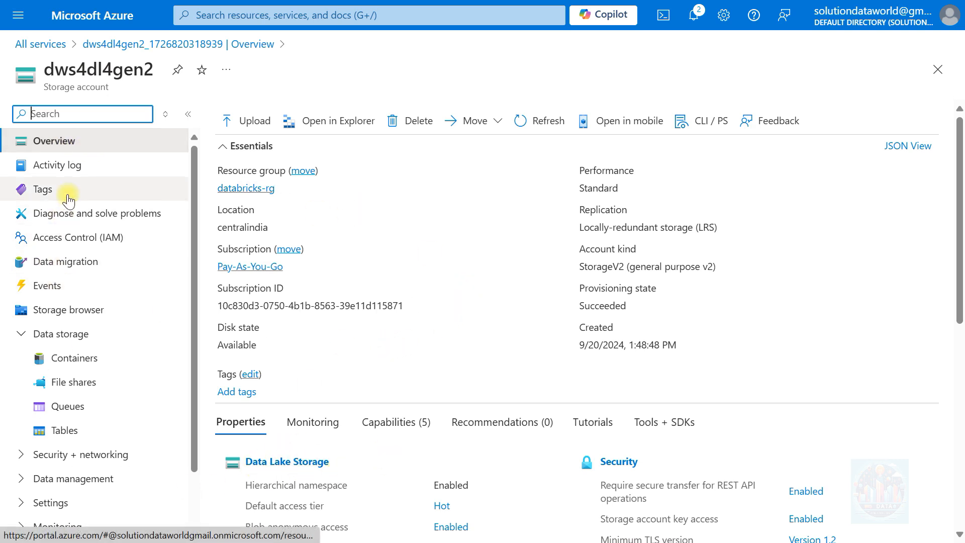
pyautogui.click(73, 358)
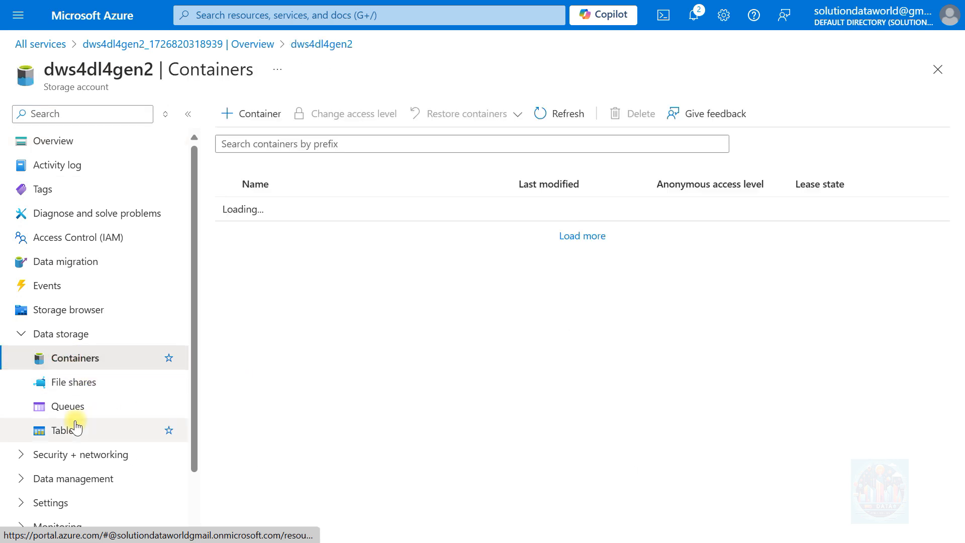
pyautogui.scroll(-3, 75, 427)
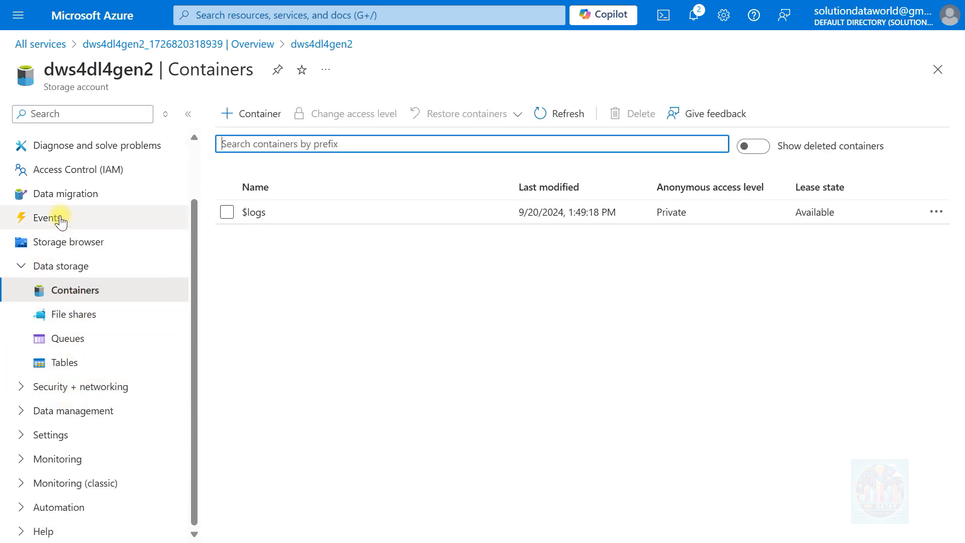
pyautogui.click(65, 386)
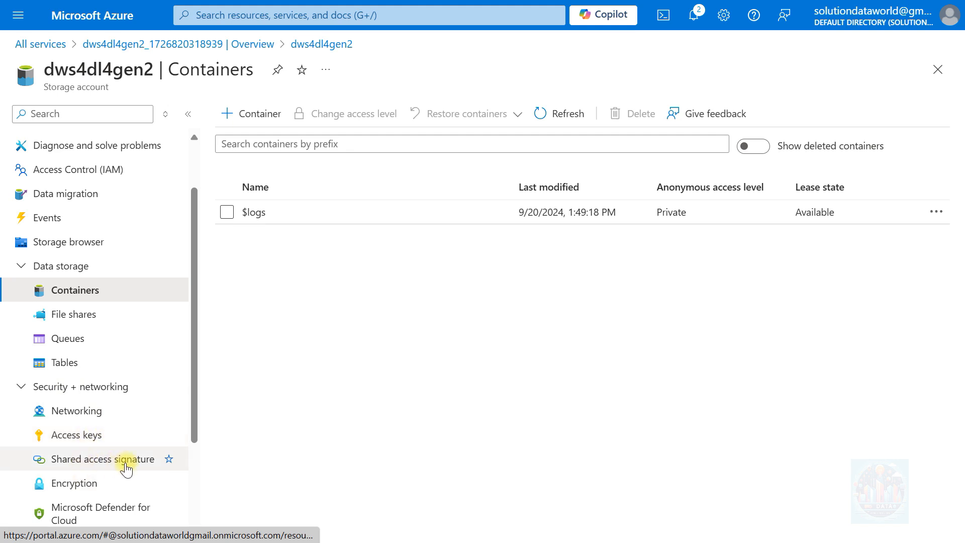
pyautogui.scroll(-3, 121, 457)
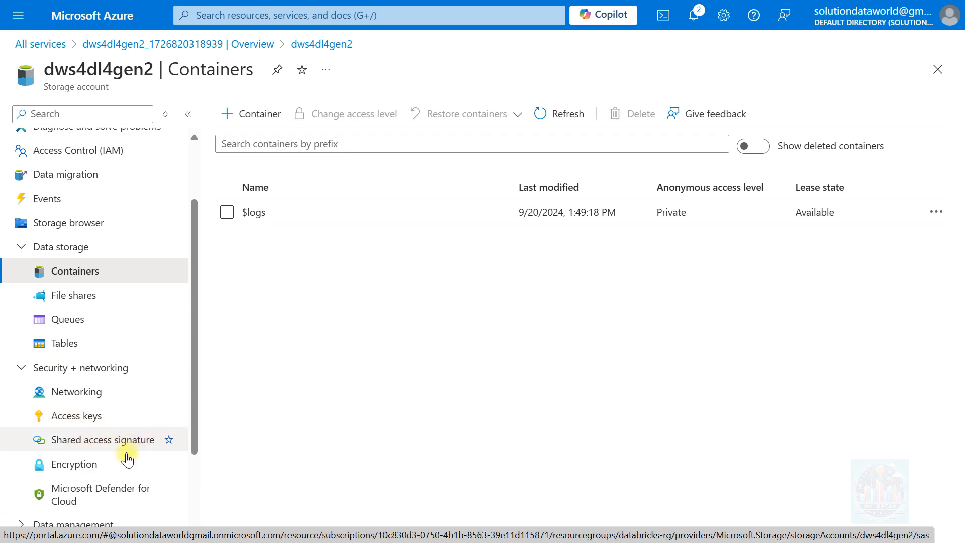
pyautogui.scroll(4, 119, 457)
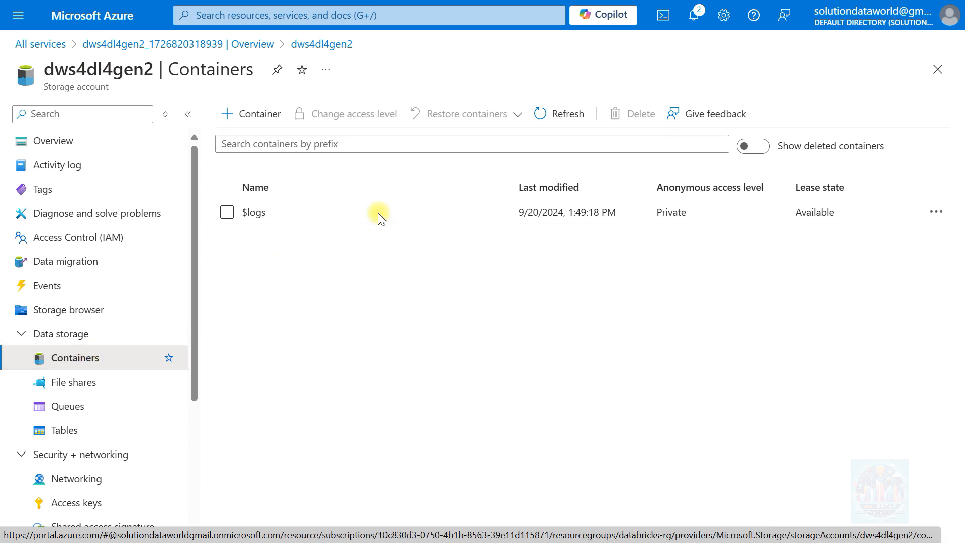
# - Create a container named row in the storage account with the default private access level
pyautogui.click(262, 120)
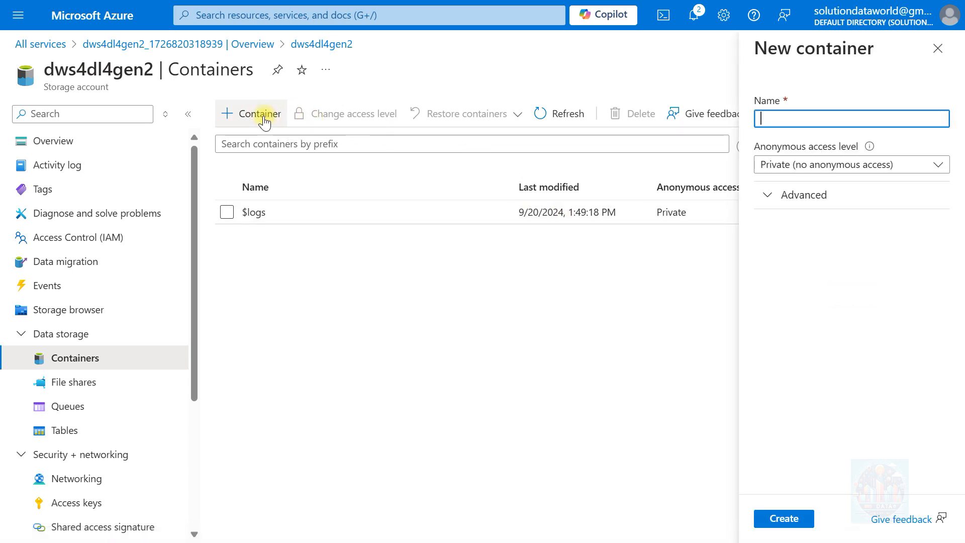
pyautogui.click(756, 115)
pyautogui.write('row')
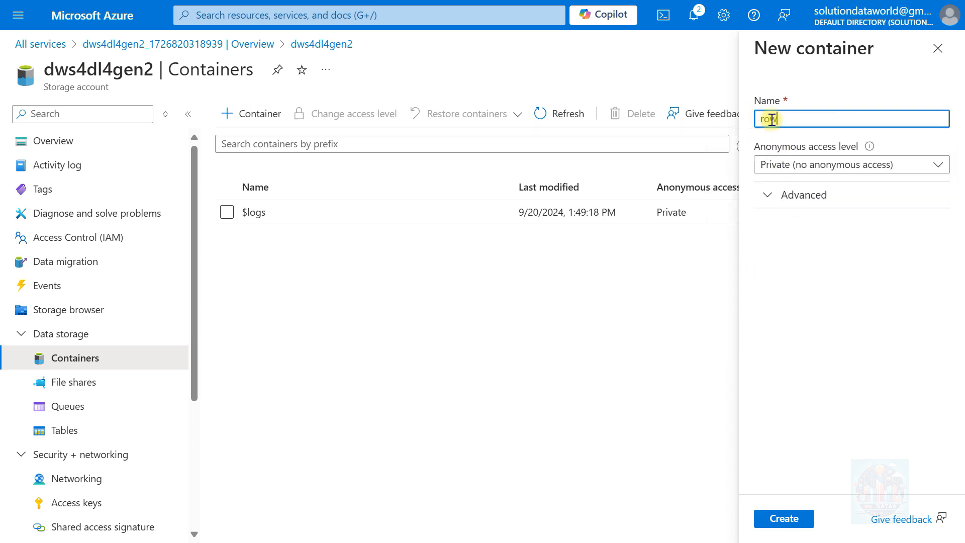
pyautogui.click(773, 522)
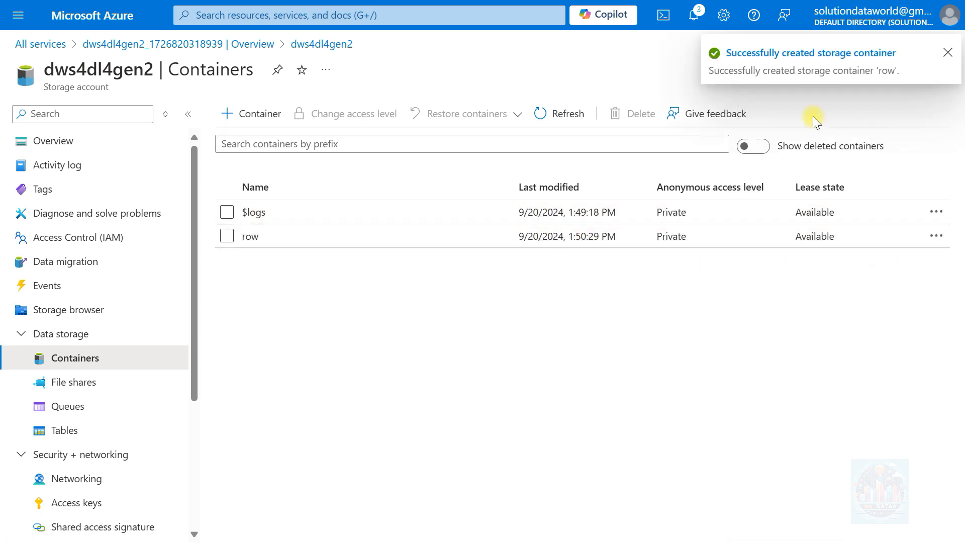
# - Create a container named processed in the storage account with the default private access level
pyautogui.click(254, 116)
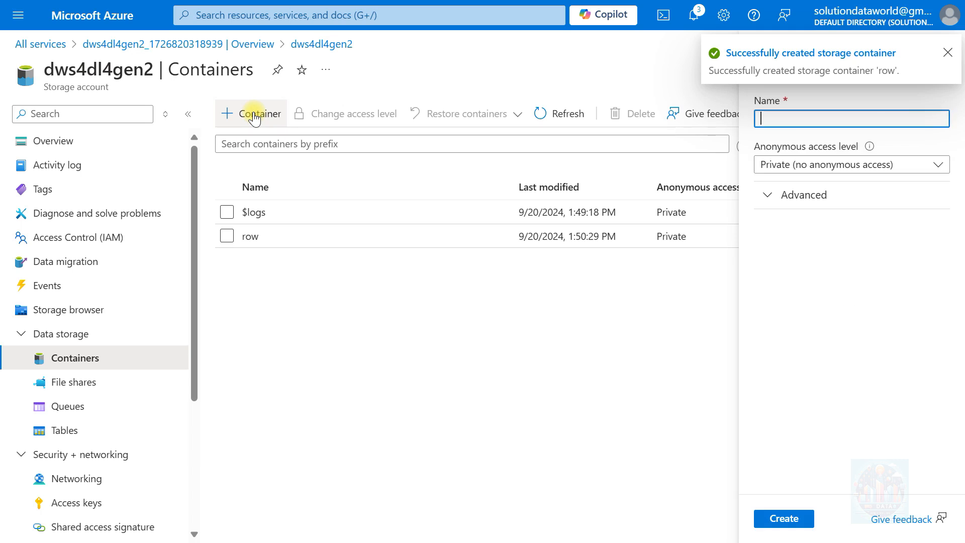
pyautogui.click(793, 116)
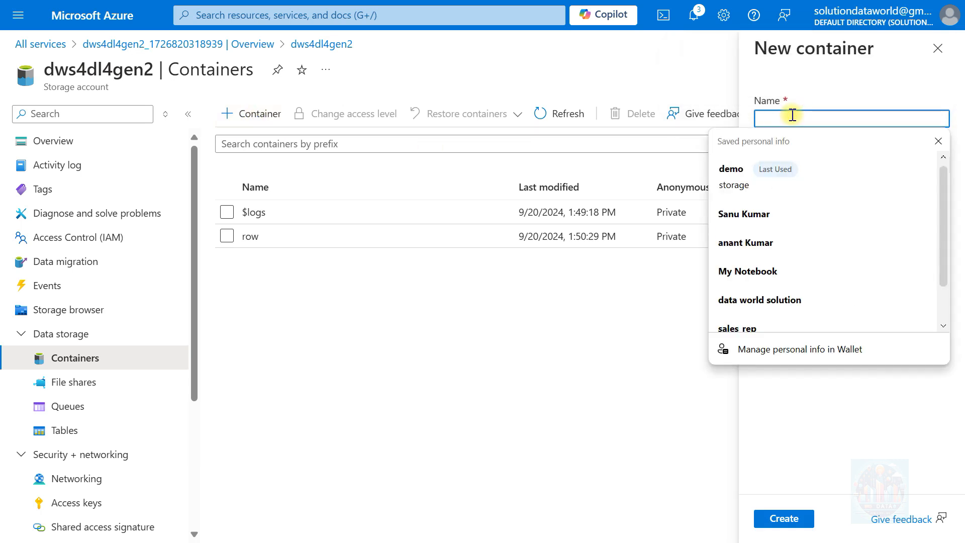
pyautogui.write('processed')
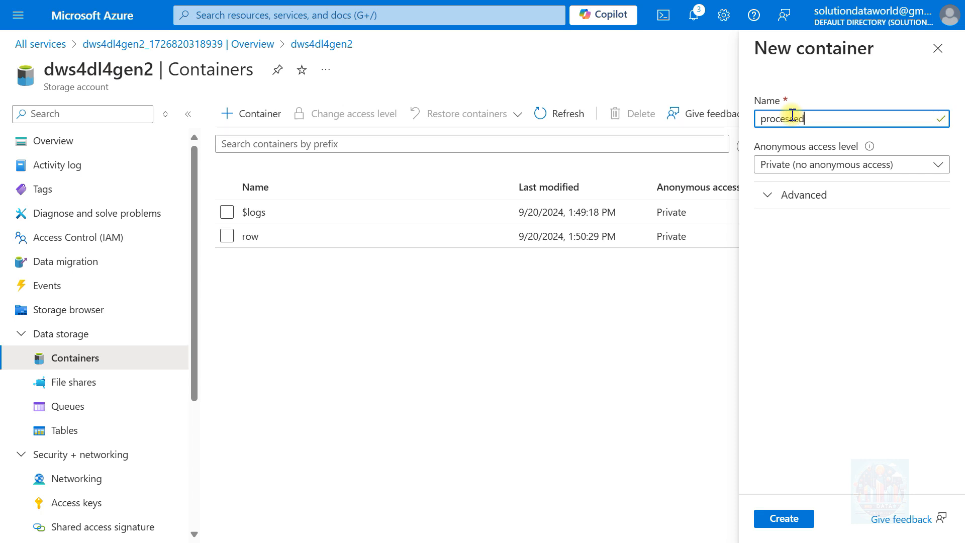
pyautogui.click(785, 519)
# - Create a container named presentation in the storage account with the default private access level
pyautogui.click(245, 119)
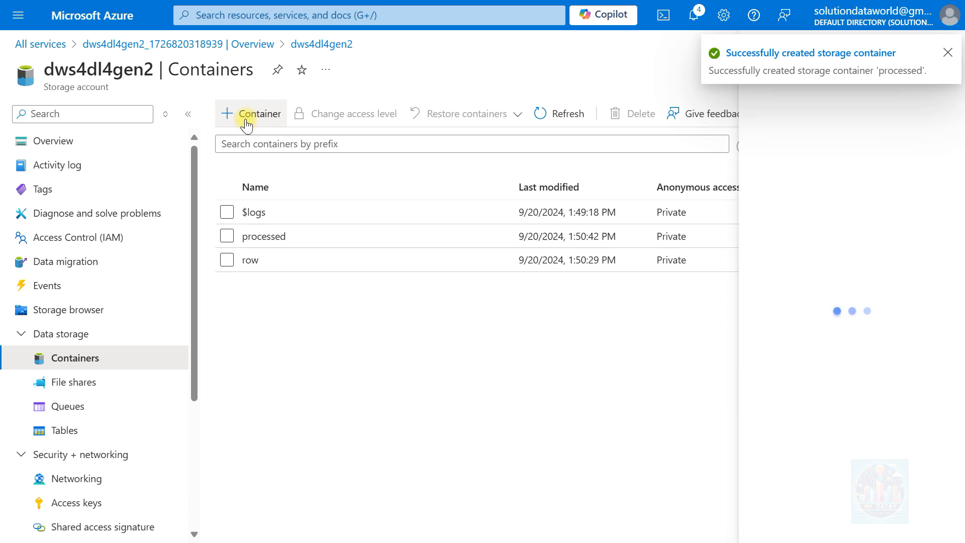
pyautogui.click(768, 115)
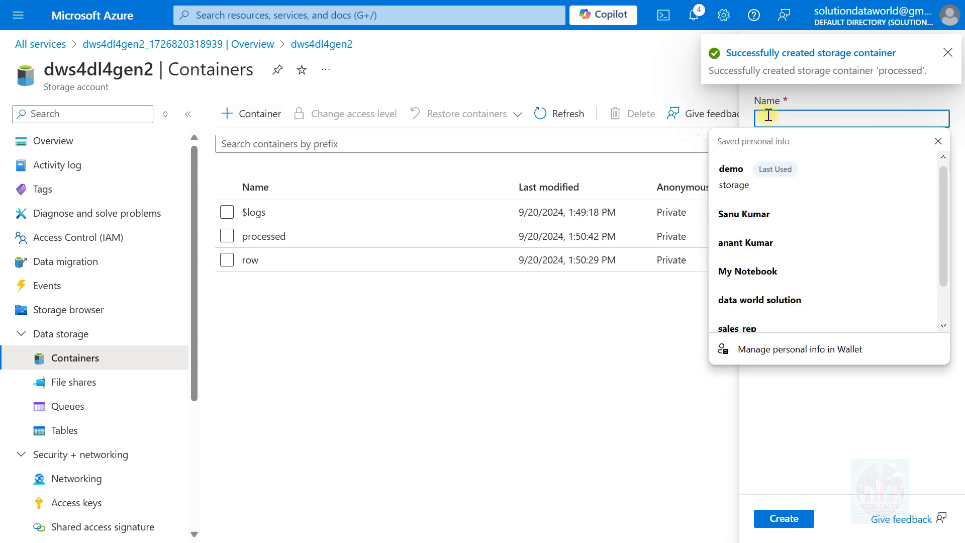
pyautogui.write('presentation')
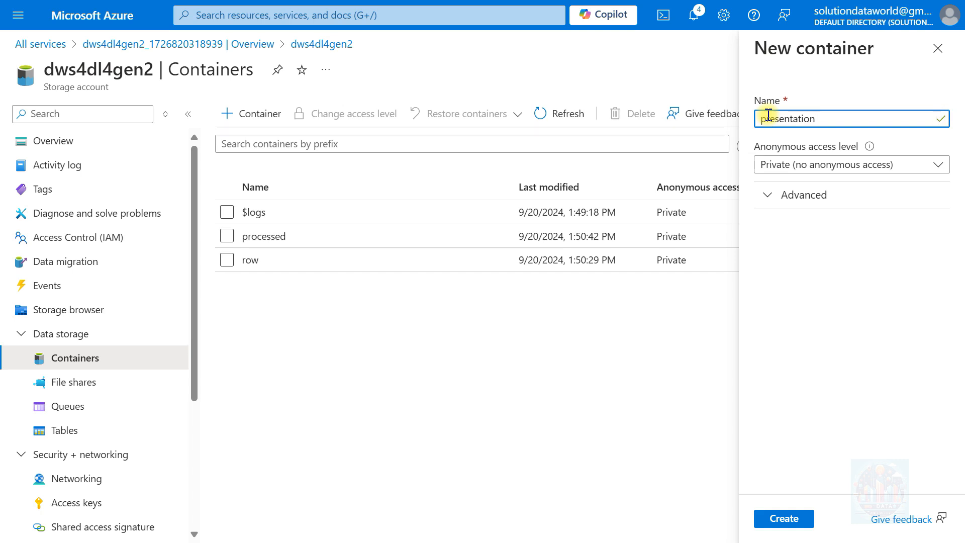
pyautogui.click(787, 520)
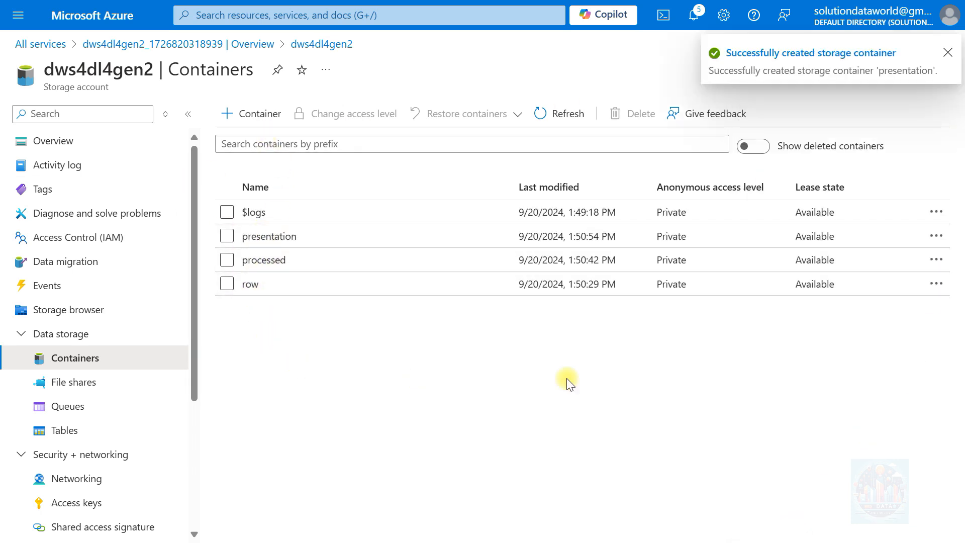
# - Create a container named demo in the storage account with the default private access level
pyautogui.click(257, 115)
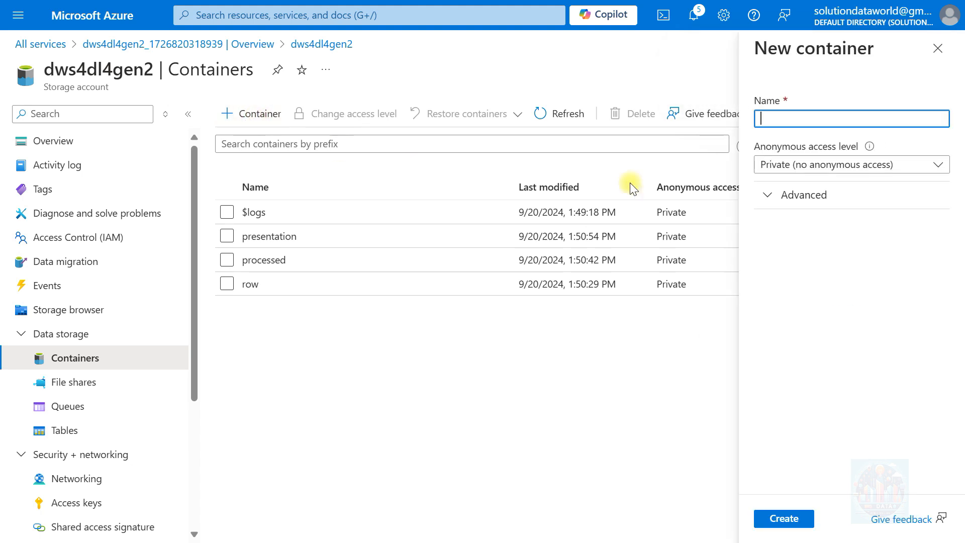
pyautogui.click(804, 123)
pyautogui.write('demo')
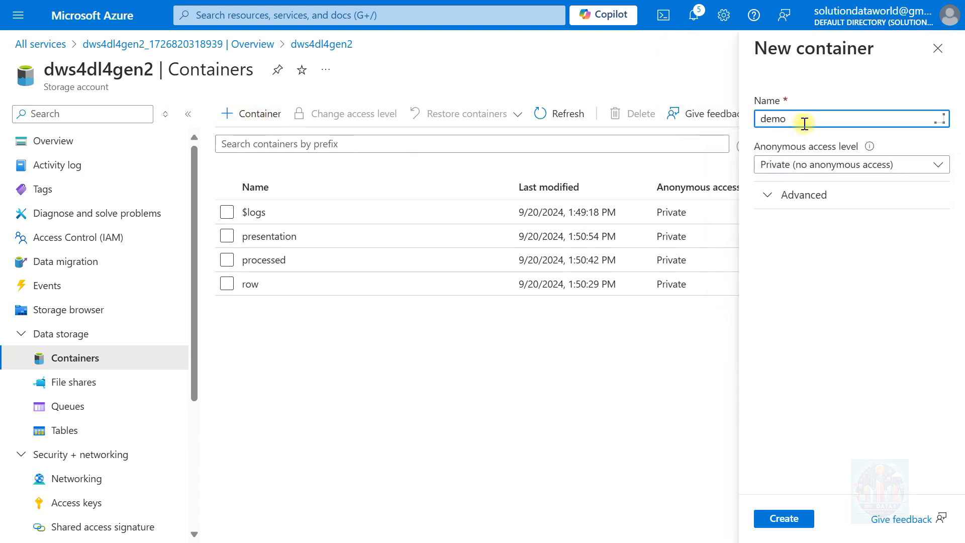
pyautogui.click(785, 519)
# - Create a container named shared with the anonymous access level Blob (anonymous read access for blobs only)
pyautogui.click(255, 116)
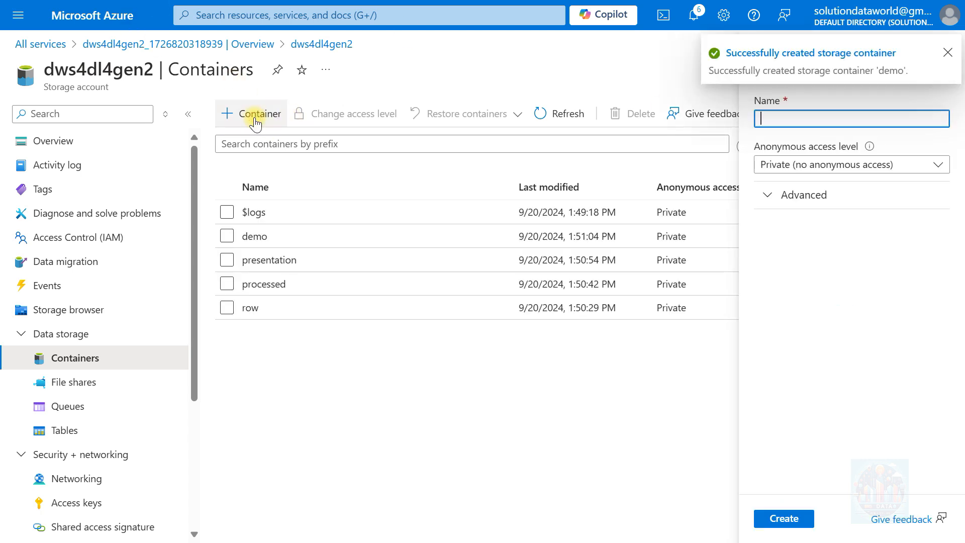
pyautogui.click(777, 118)
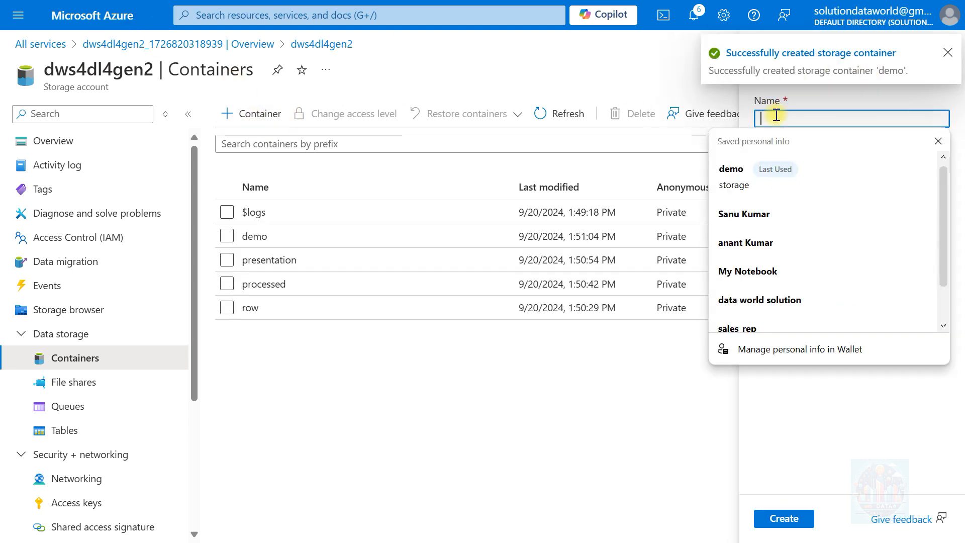
pyautogui.write('shared')
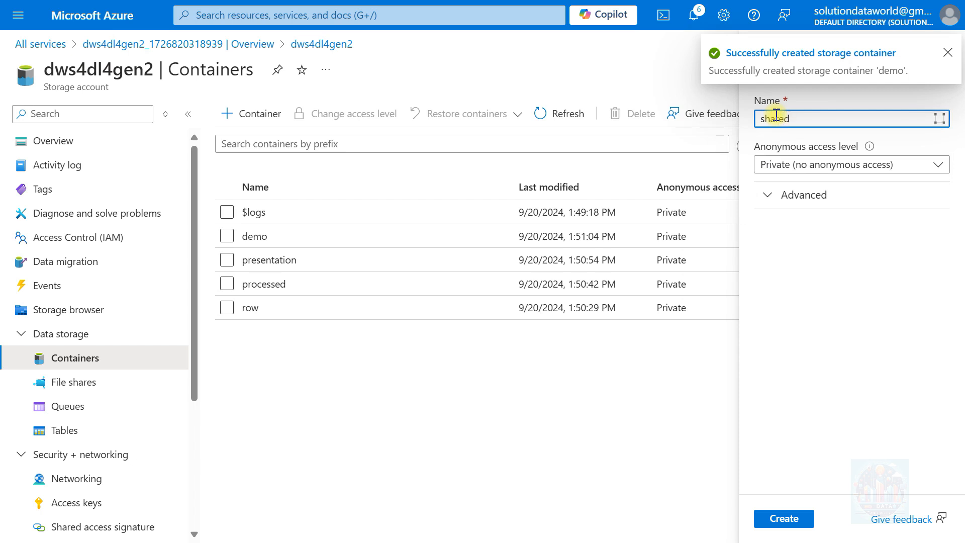
pyautogui.click(801, 164)
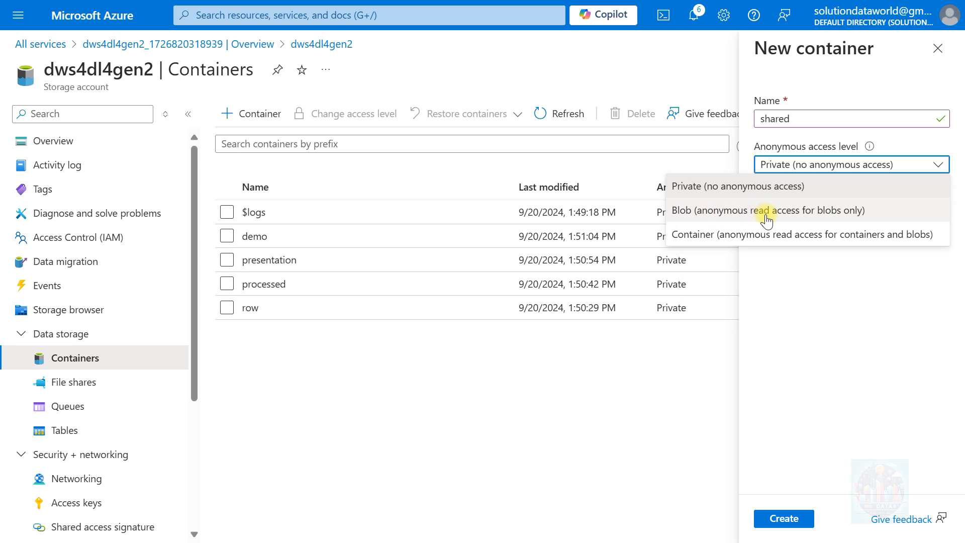
pyautogui.click(854, 212)
pyautogui.click(675, 520)
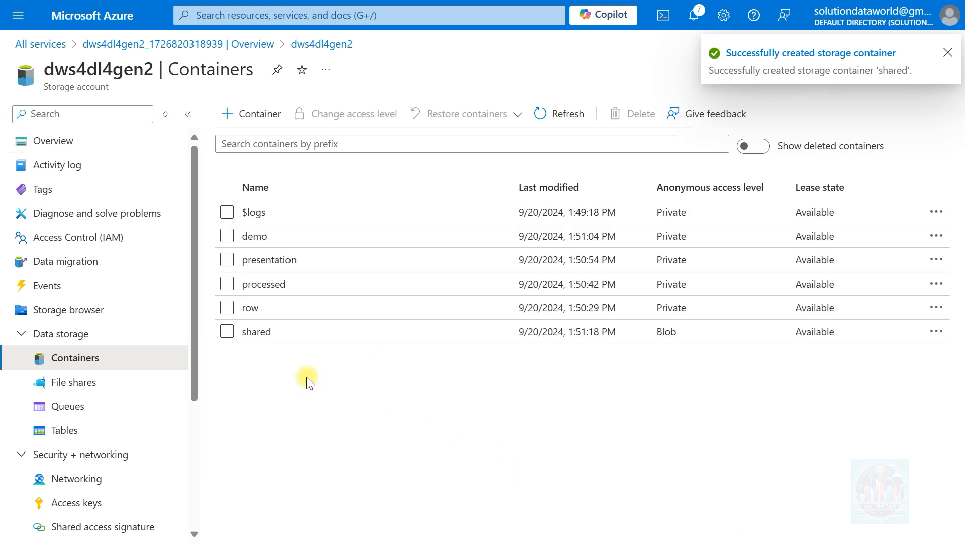
# - Upload countries.csv from the Downloads folder into the shared container and dismiss the upload notification
pyautogui.click(260, 331)
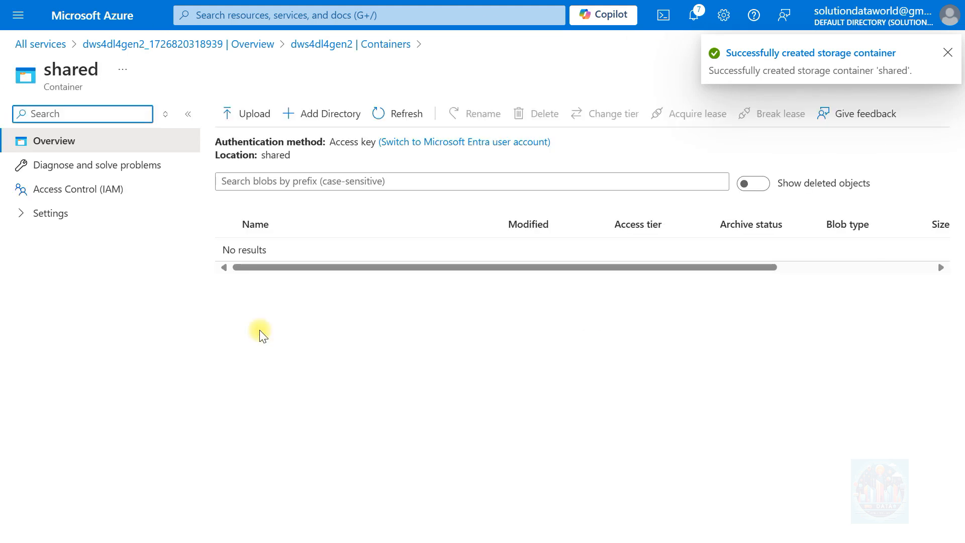
pyautogui.click(256, 118)
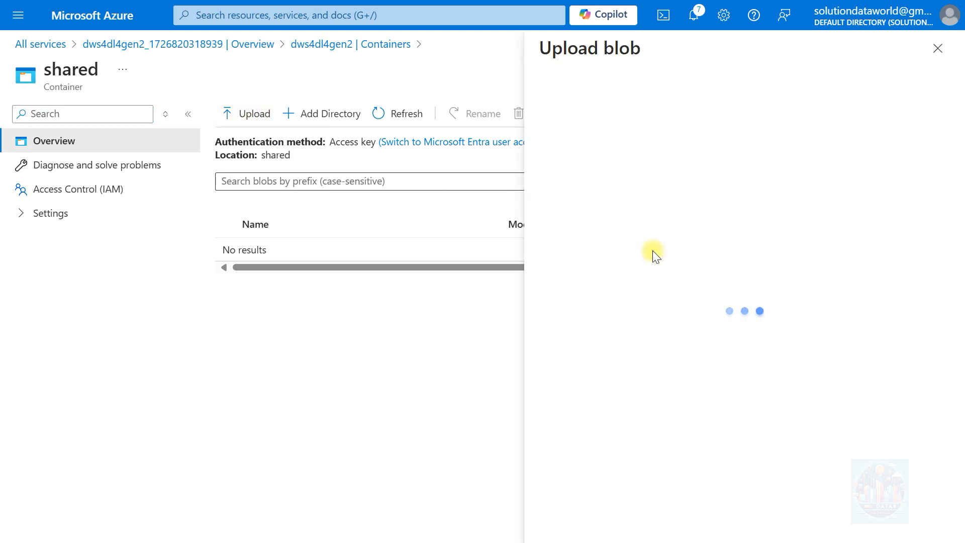
pyautogui.click(749, 198)
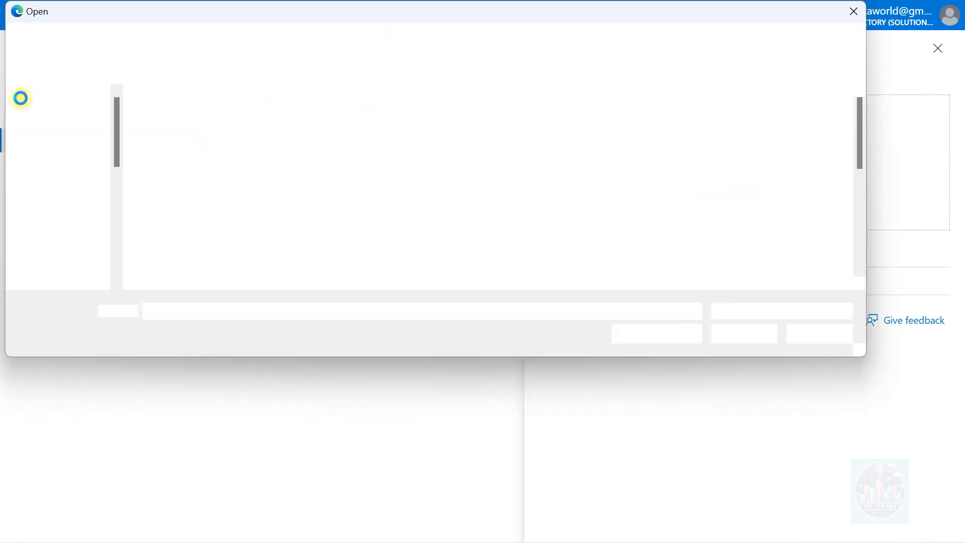
pyautogui.click(55, 123)
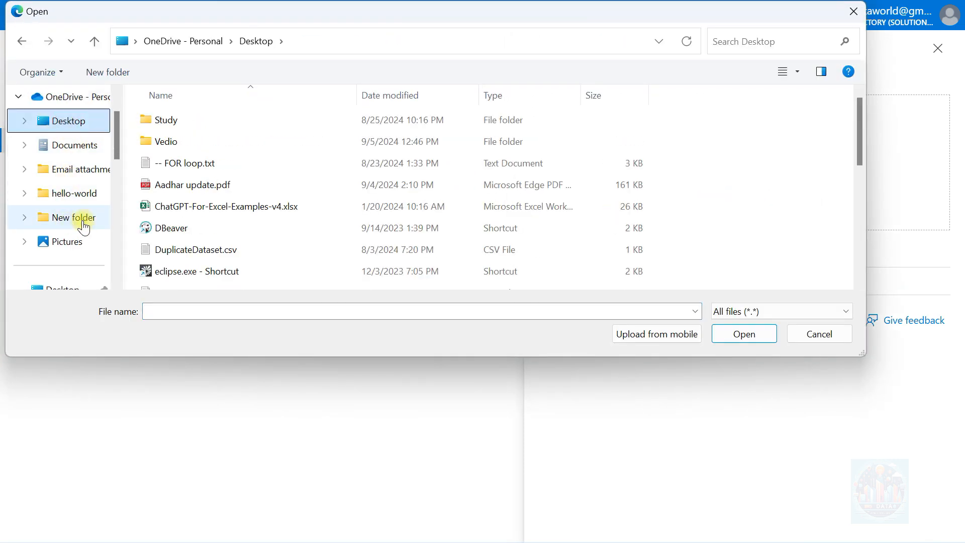
pyautogui.scroll(-2, 83, 227)
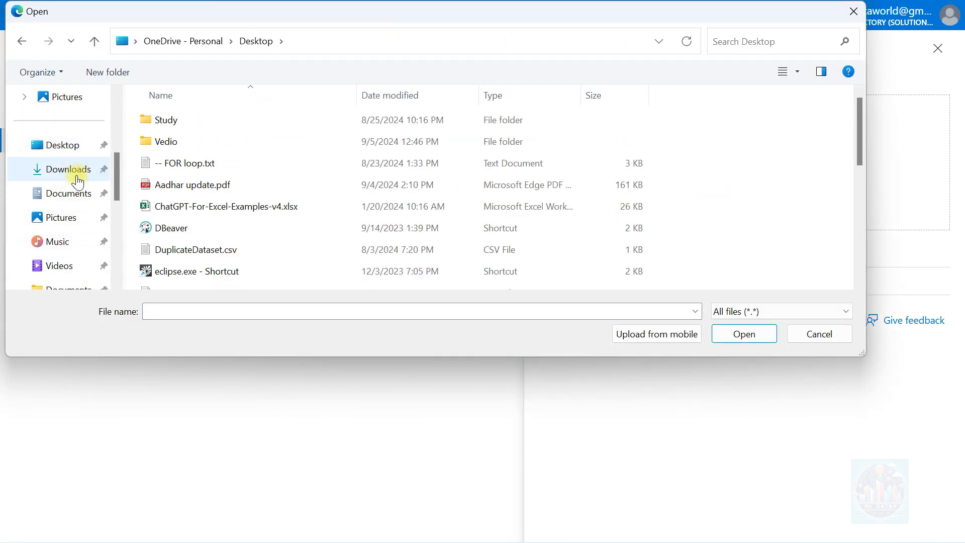
pyautogui.click(76, 176)
pyautogui.click(184, 139)
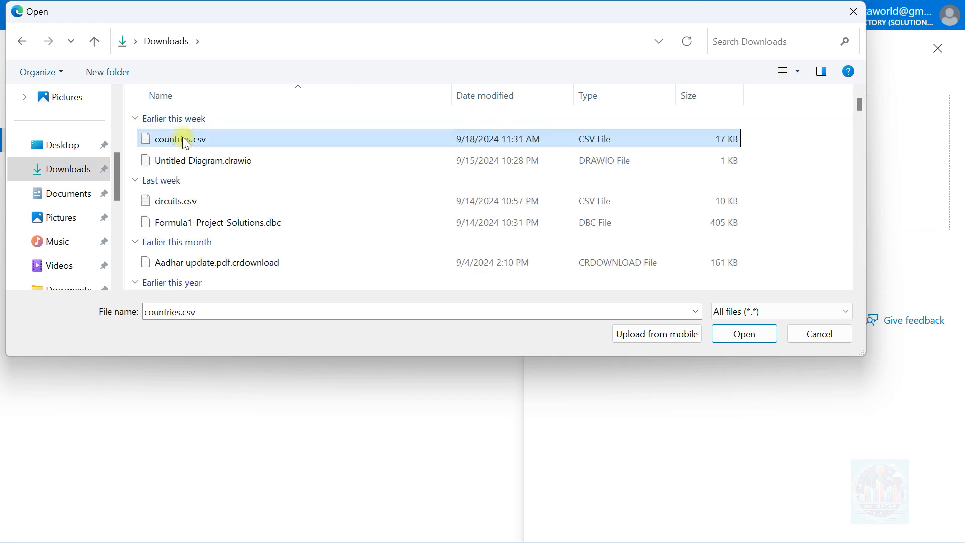
pyautogui.click(716, 334)
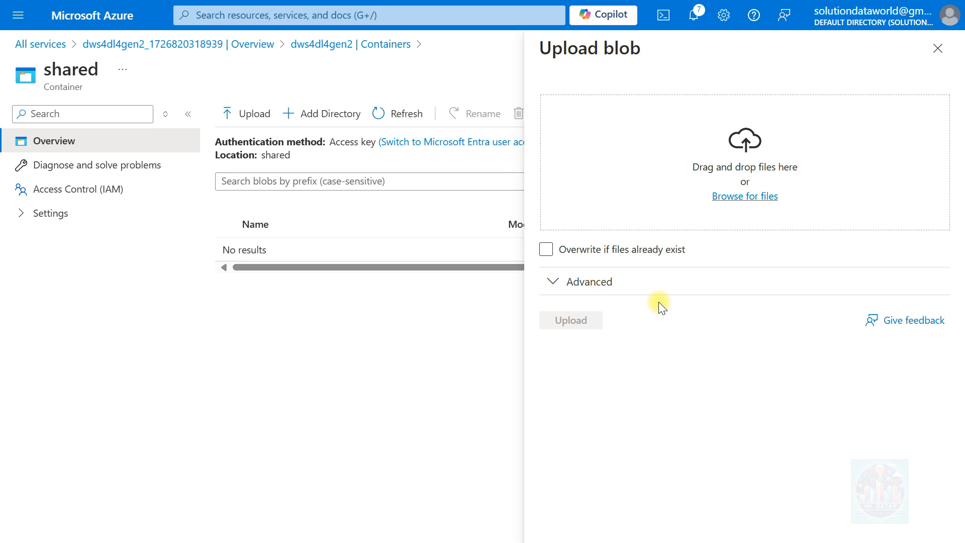
pyautogui.click(573, 319)
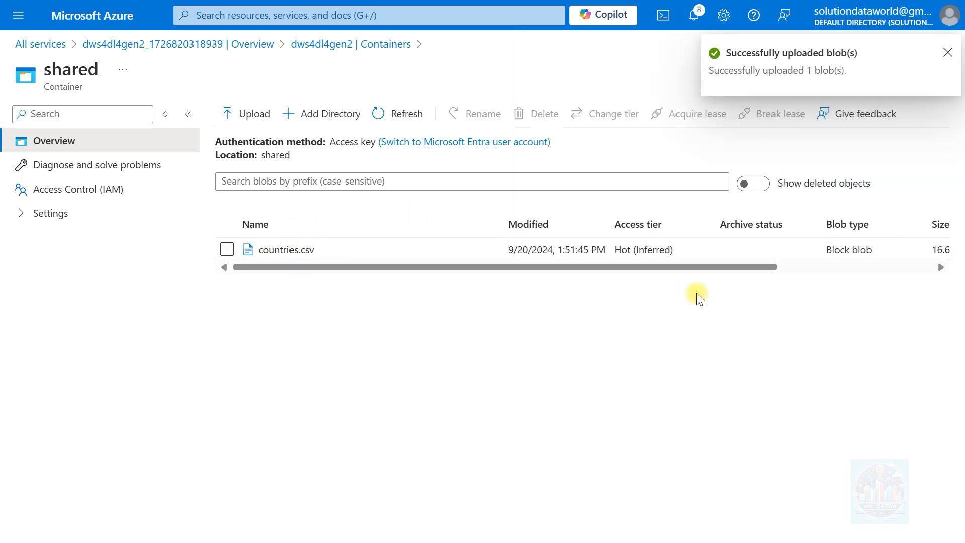
pyautogui.click(948, 53)
# - Review the properties of countries.csv and preview its contents as CSV, then return to the storage account's container list
pyautogui.click(289, 250)
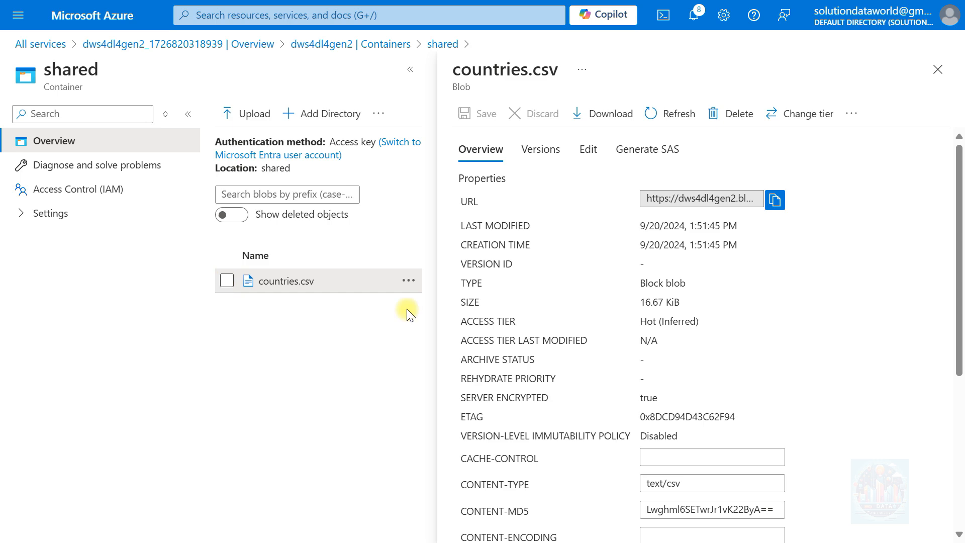
pyautogui.scroll(-5, 678, 431)
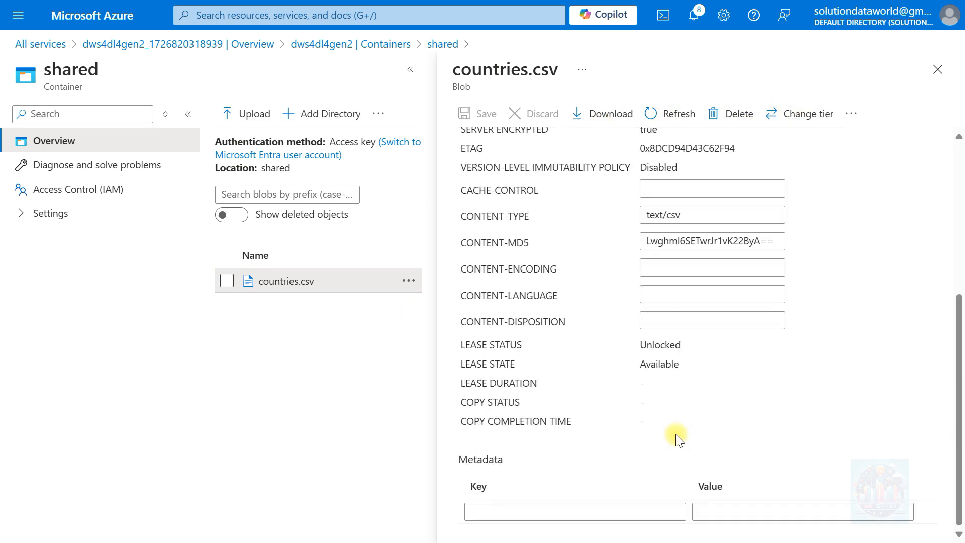
pyautogui.click(588, 150)
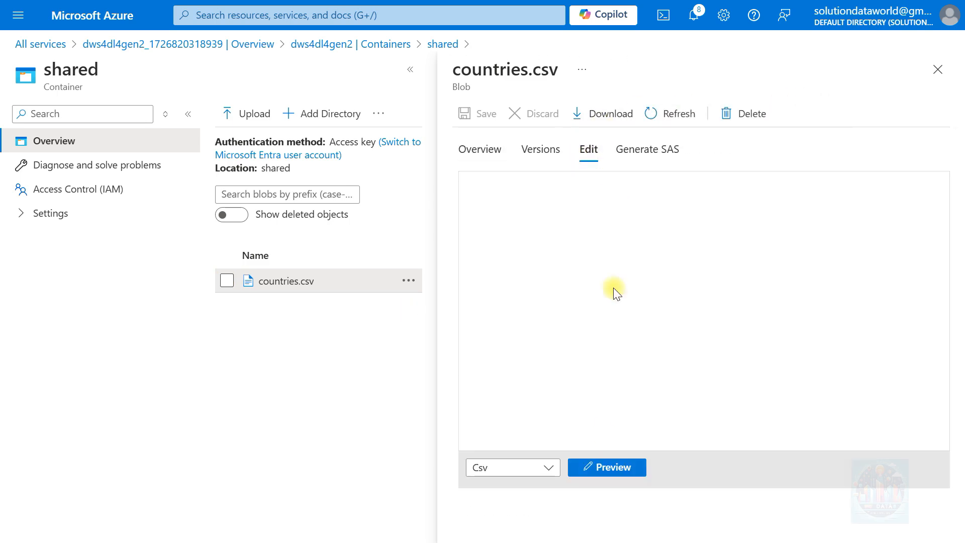
pyautogui.click(608, 468)
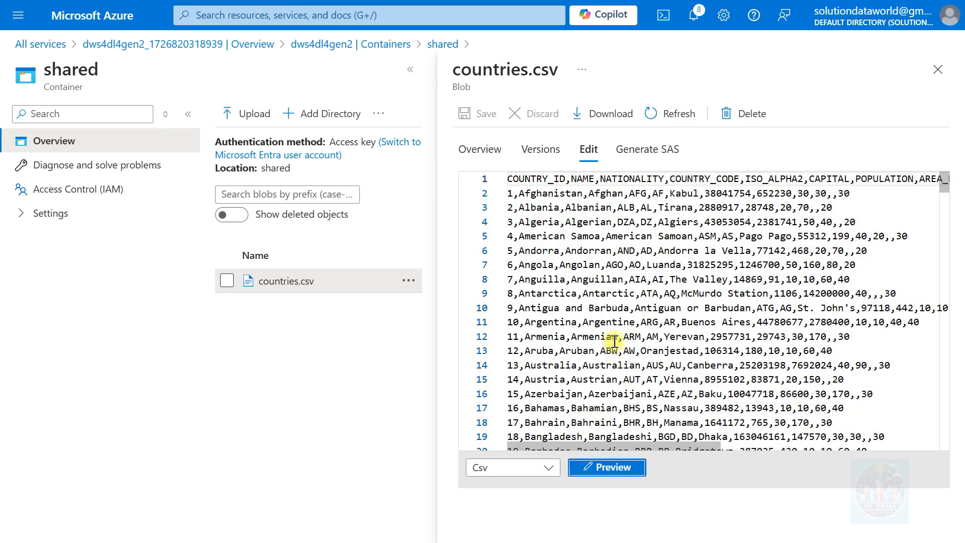
pyautogui.click(350, 44)
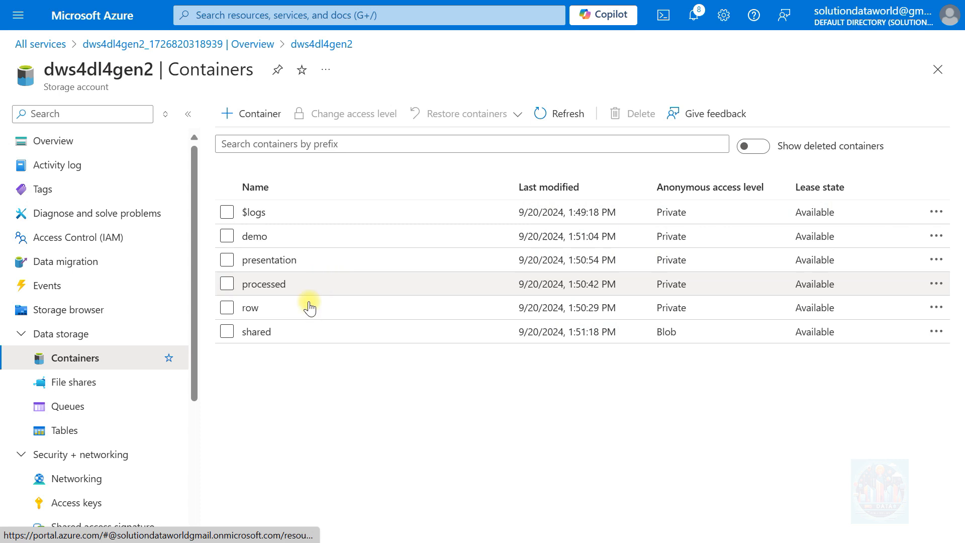